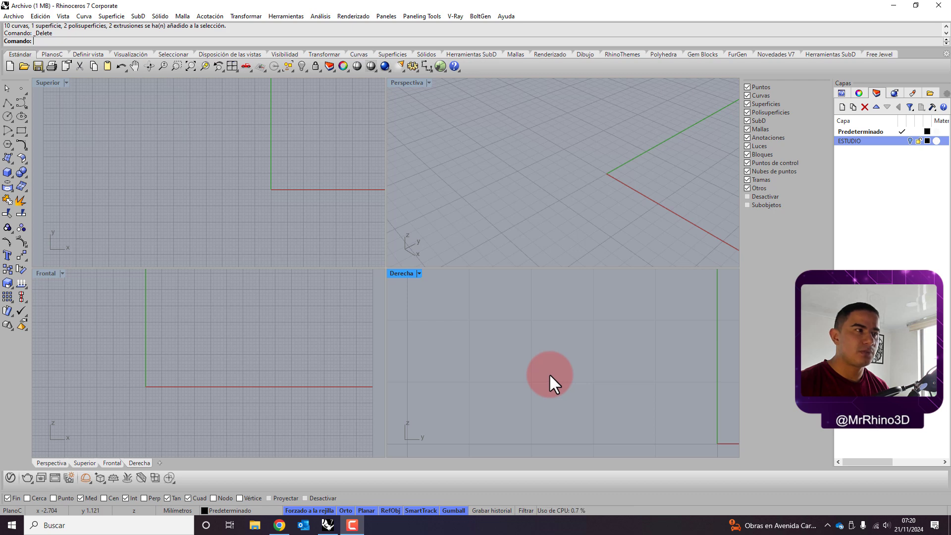
# Draw a 5.6 mm diameter circle centred on the origin in the Superior view
pyautogui.moveTo(332, 202); pyautogui.dragTo(299, 185, button='right')
pyautogui.scroll(2, 299, 186)
pyautogui.scroll(1, 245, 198)
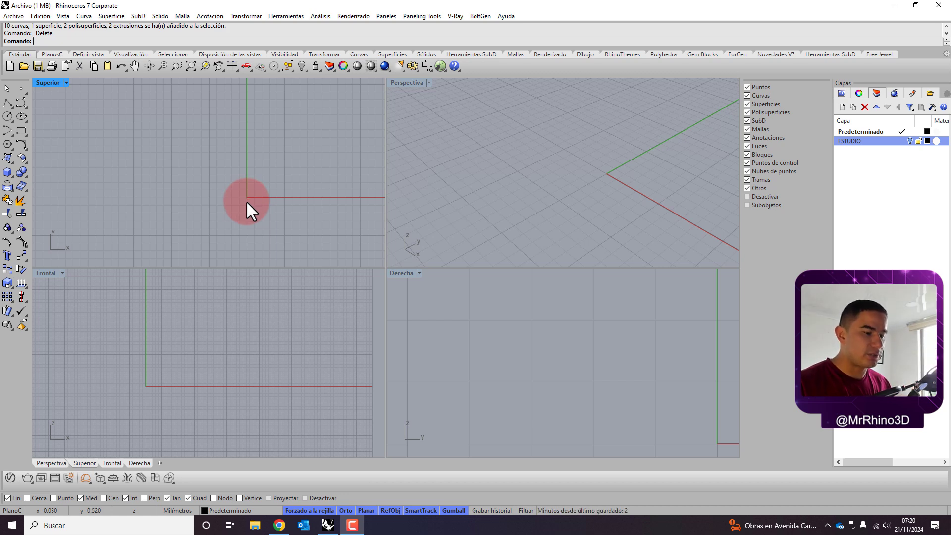
pyautogui.moveTo(247, 200); pyautogui.dragTo(215, 172, button='right')
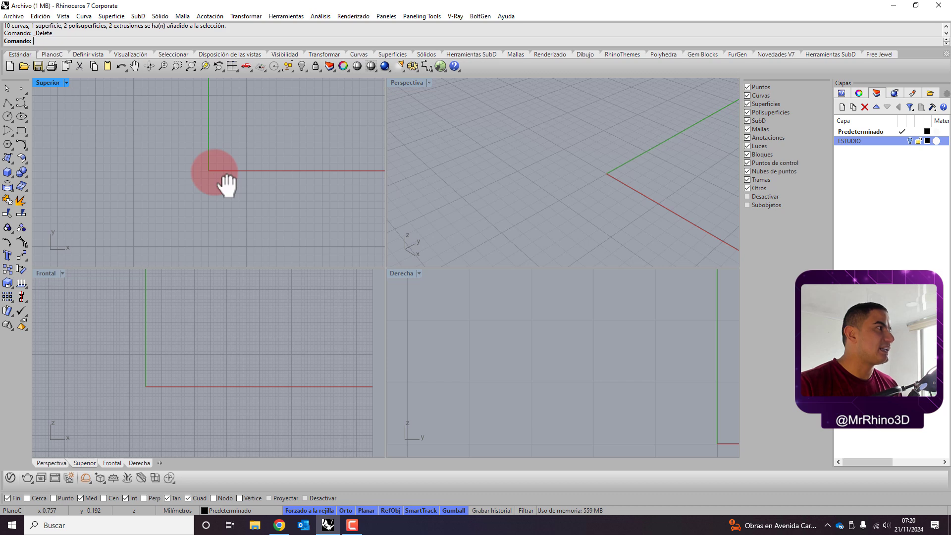
pyautogui.click(8, 117)
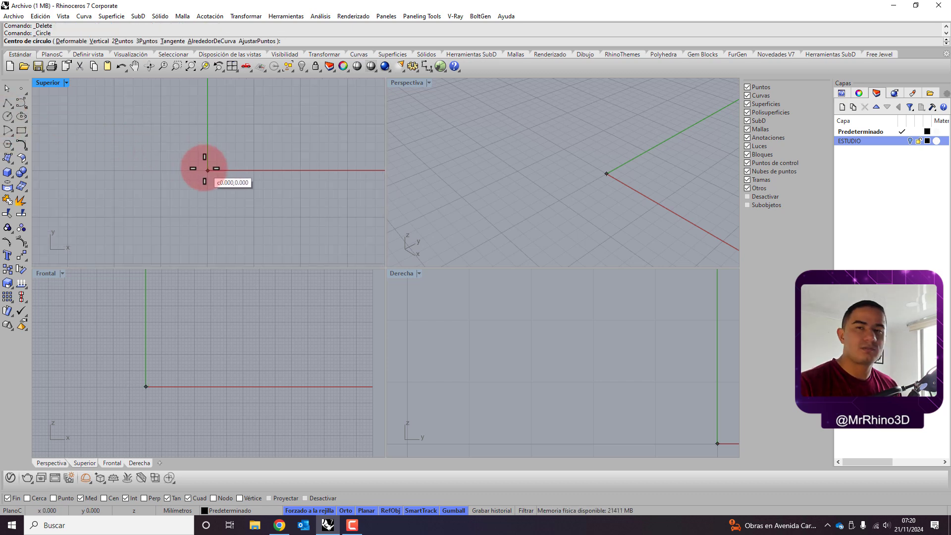
pyautogui.click(207, 169)
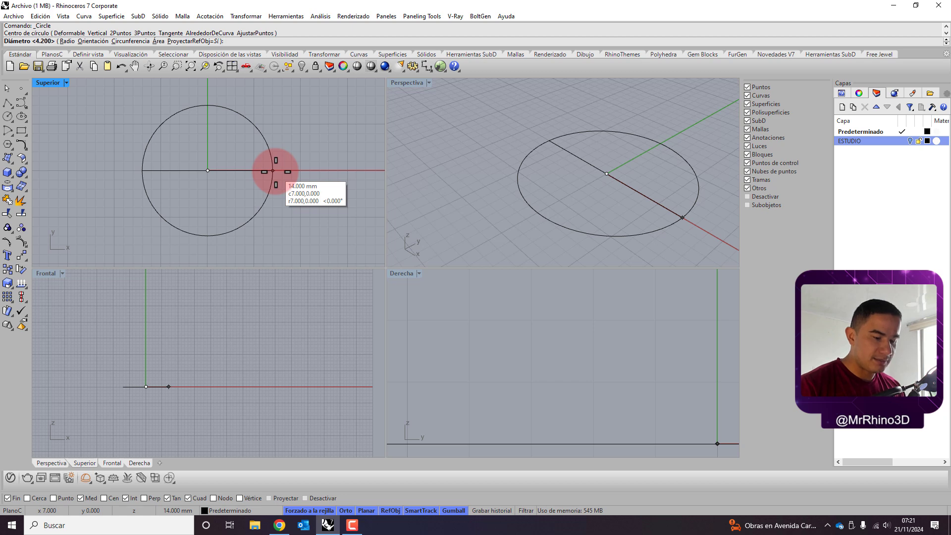
pyautogui.write('5.')
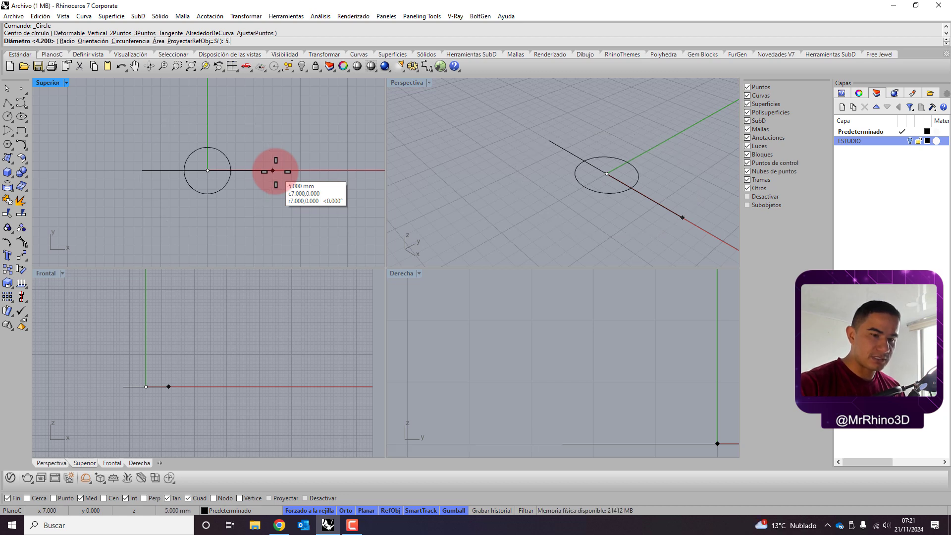
pyautogui.write('6')
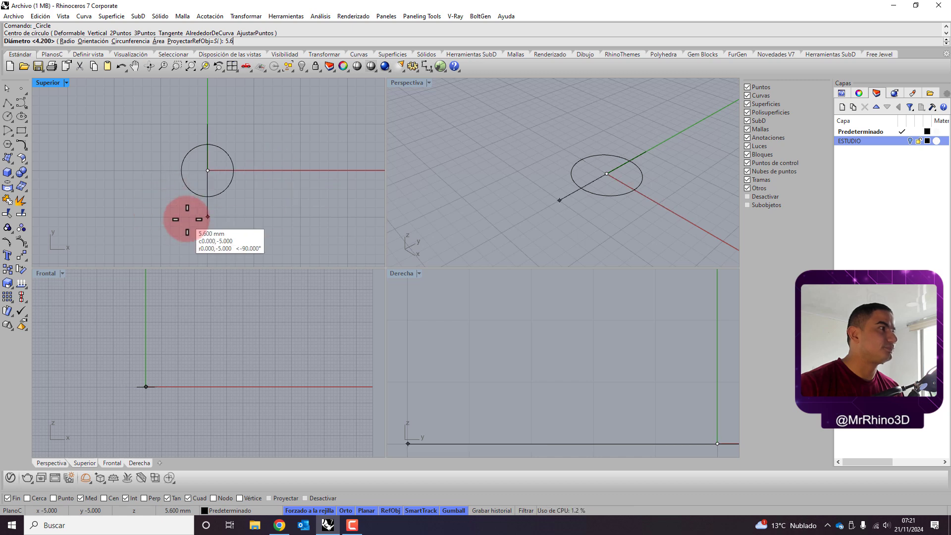
pyautogui.press('Return')
# Draw a concentric 3.2 mm diameter circle at the origin inside the first circle
pyautogui.scroll(2, 209, 171)
pyautogui.scroll(2, 209, 171)
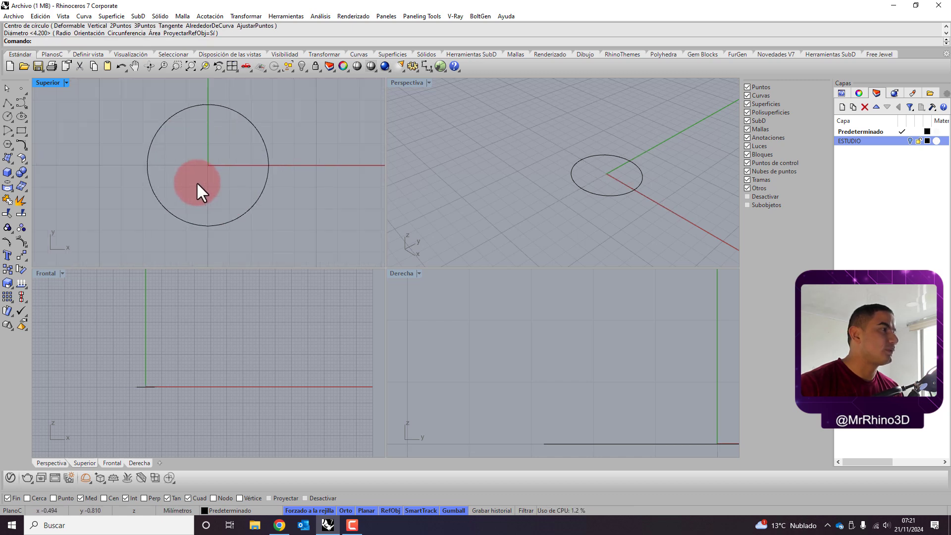
pyautogui.rightClick(197, 181)
pyautogui.click(208, 165)
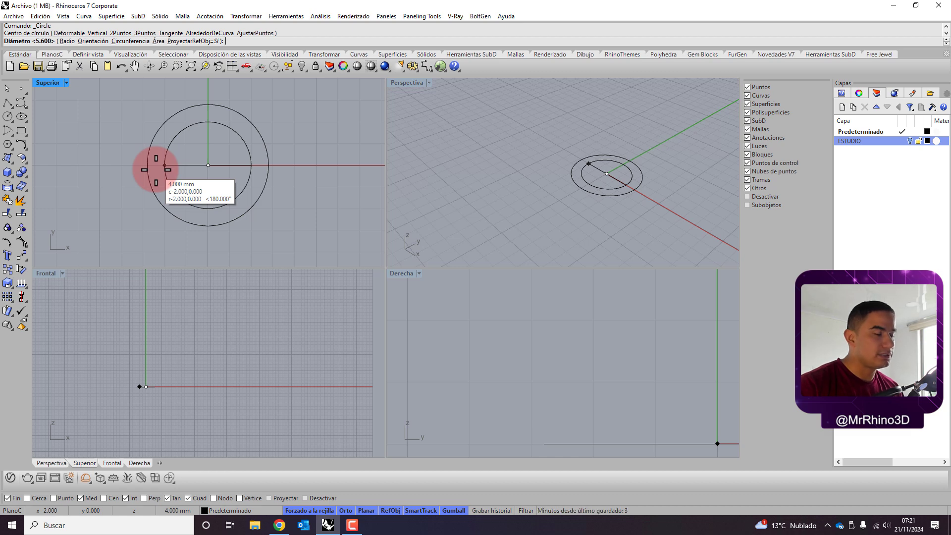
pyautogui.write('3.2')
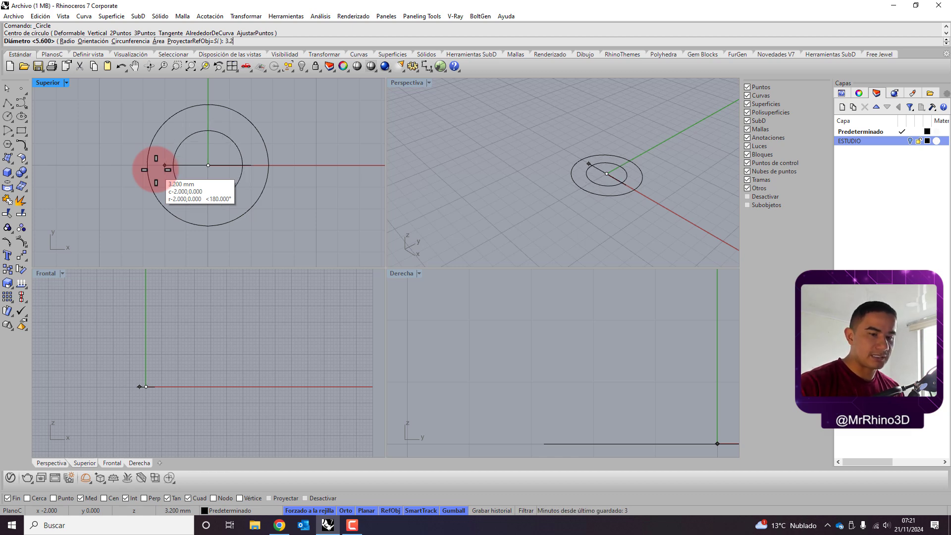
pyautogui.press('Return')
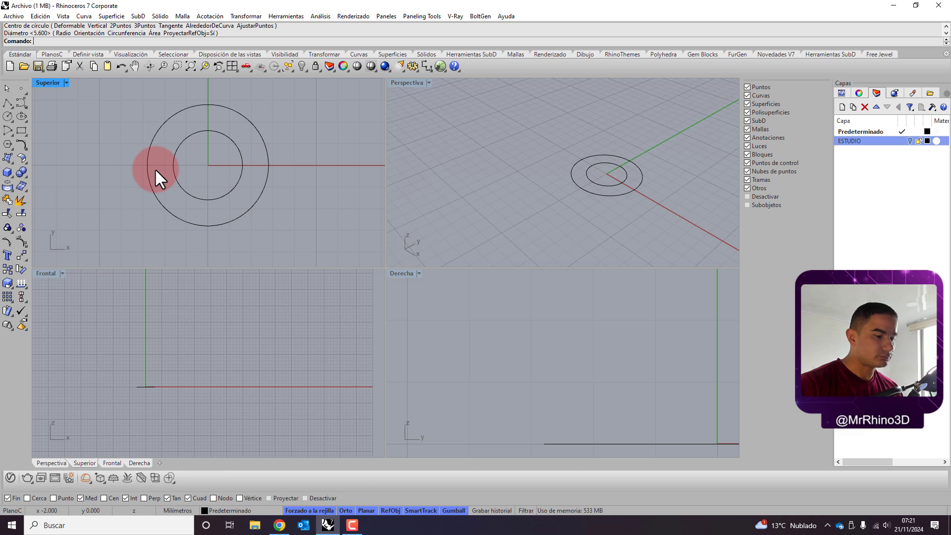
# Select both circles and fit all four views to the drawing's extents
pyautogui.moveTo(275, 214); pyautogui.dragTo(210, 176)
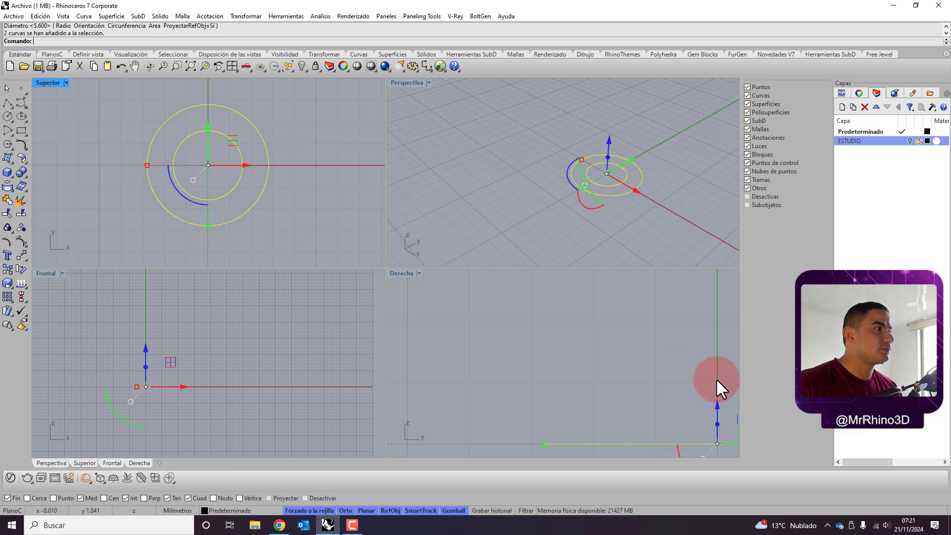
pyautogui.scroll(-10, 490, 337)
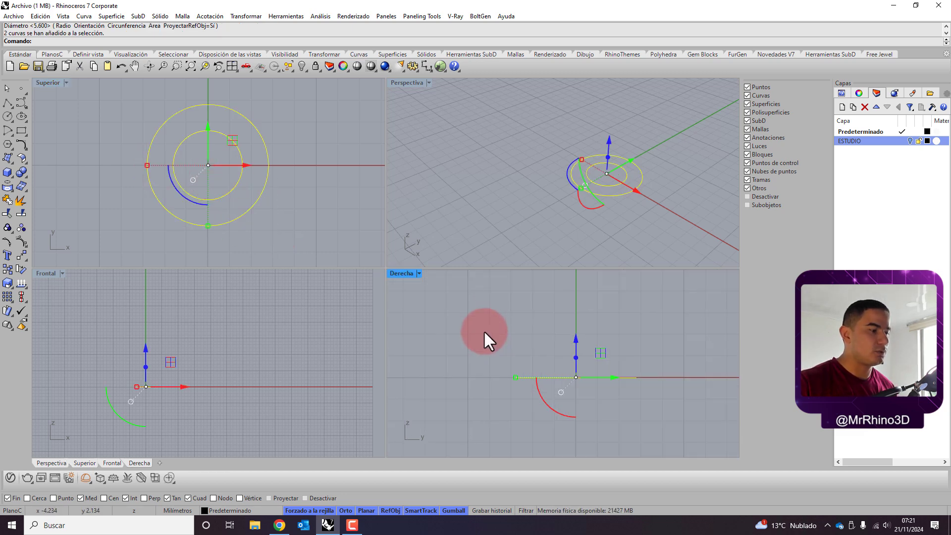
pyautogui.hotkey('ctrl', 'shift', 'e')
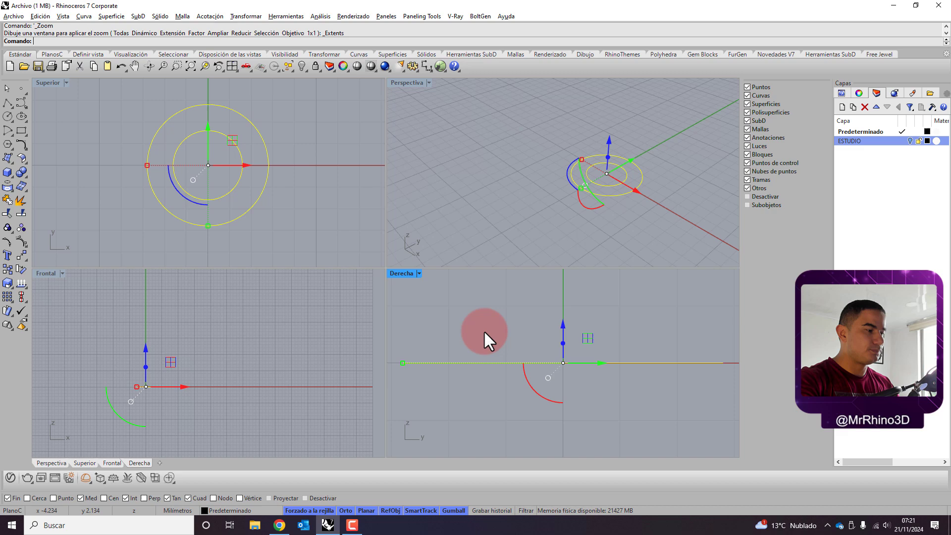
pyautogui.click(381, 171)
pyautogui.hotkey('ctrl', 'shift', 'e')
pyautogui.click(435, 171)
pyautogui.hotkey('ctrl', 'shift', 'e')
pyautogui.click(315, 302)
pyautogui.hotkey('ctrl', 'shift', 'e')
pyautogui.scroll(-3, 522, 208)
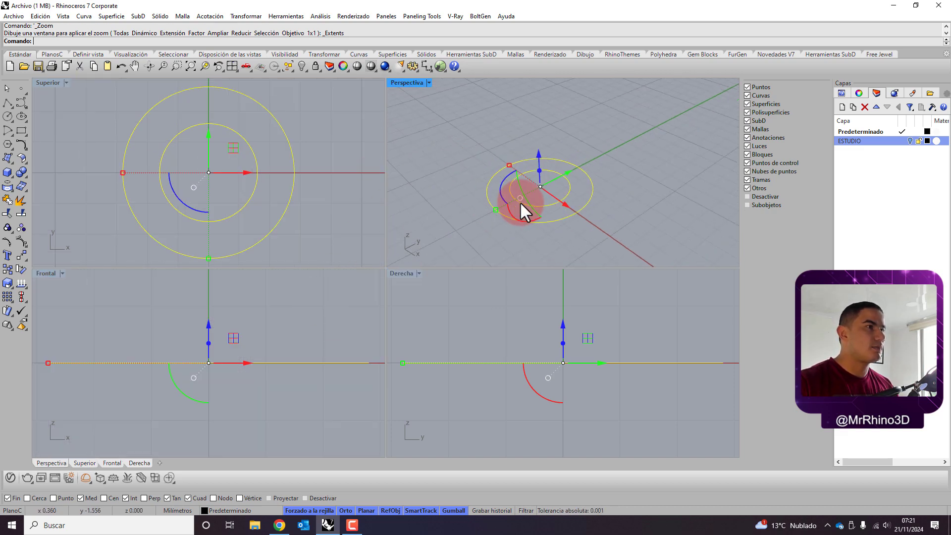
pyautogui.scroll(-1, 521, 204)
pyautogui.click(159, 16)
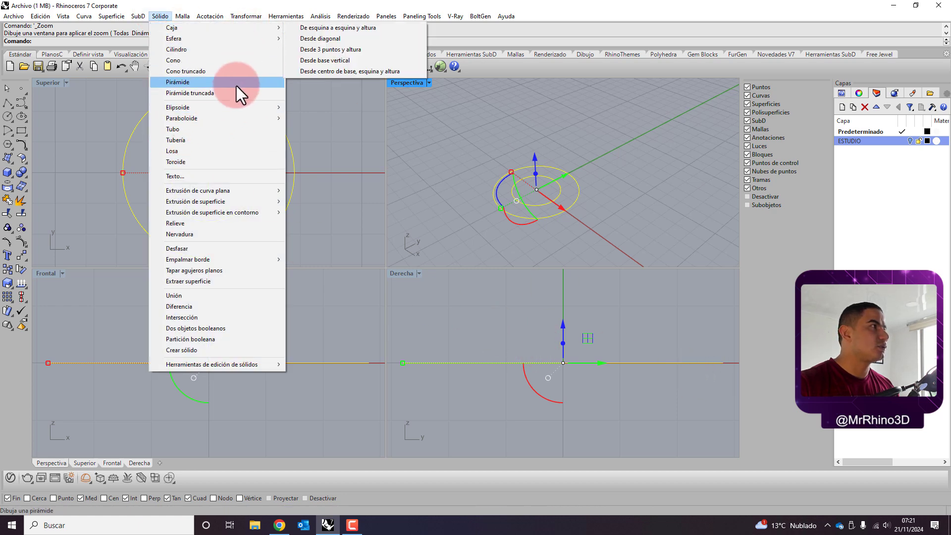
pyautogui.moveTo(248, 193)
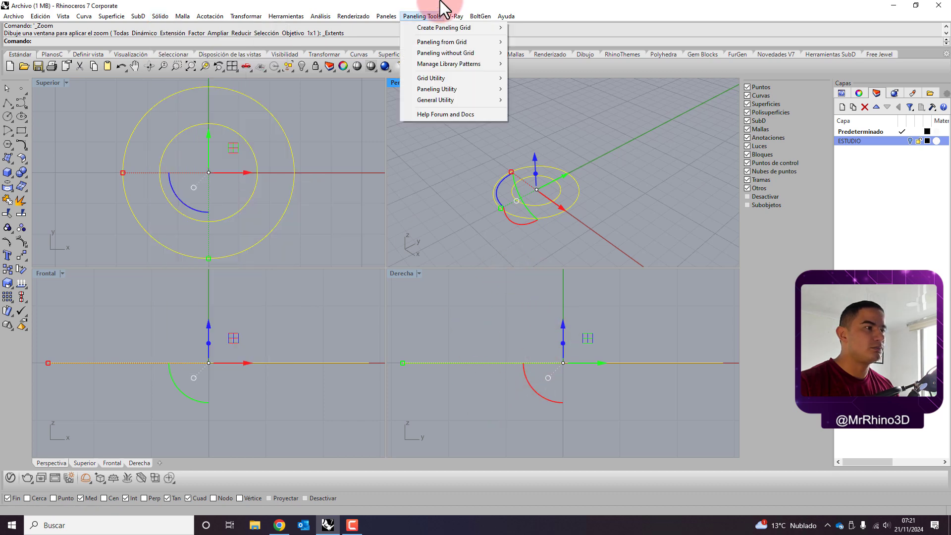
pyautogui.click(470, 5)
pyautogui.moveTo(512, 383); pyautogui.dragTo(465, 428, button='right')
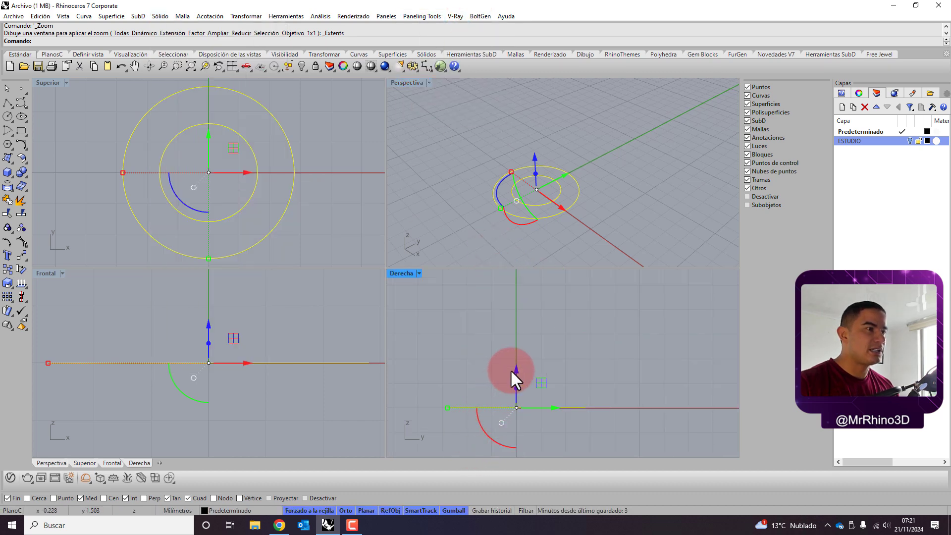
pyautogui.moveTo(513, 369); pyautogui.dragTo(520, 279)
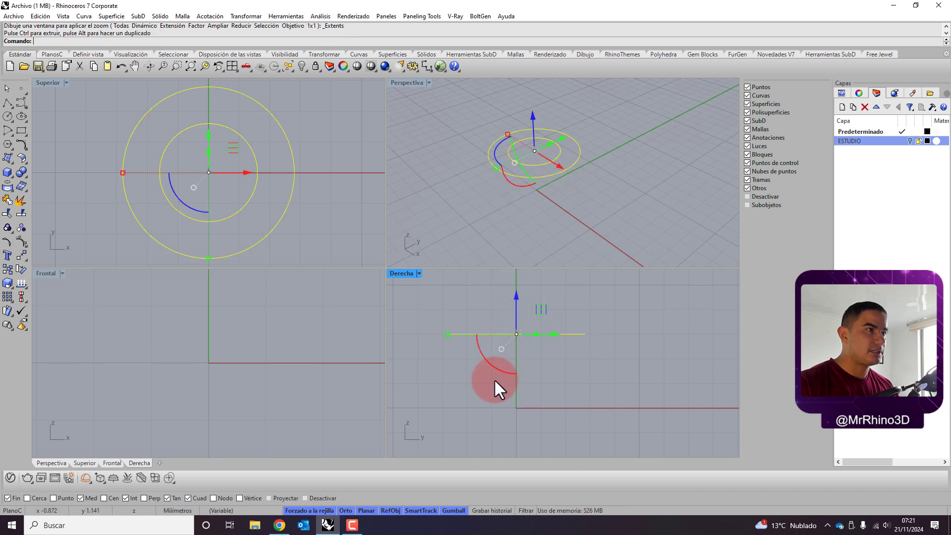
pyautogui.hotkey('ctrl', 'z')
pyautogui.moveTo(513, 388); pyautogui.dragTo(514, 308)
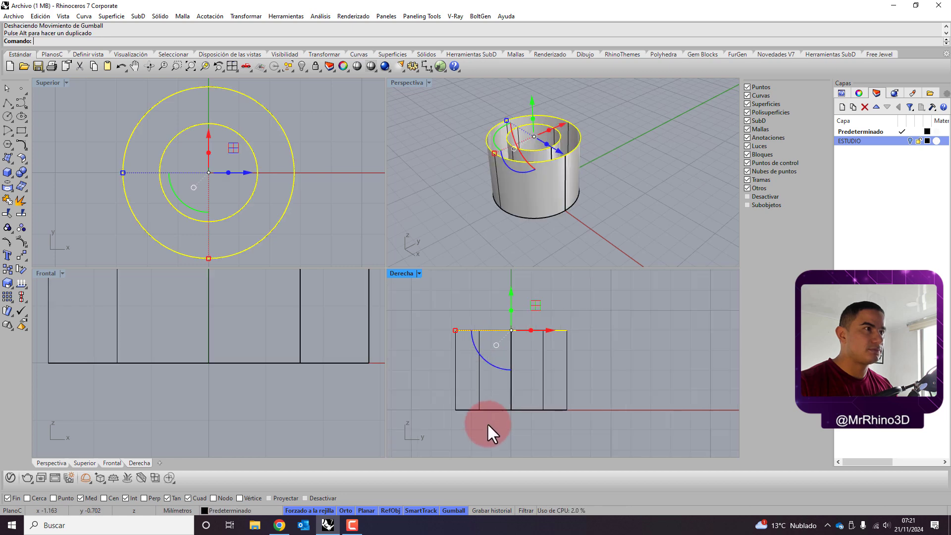
pyautogui.scroll(-2, 488, 425)
pyautogui.hotkey('ctrl', 'z')
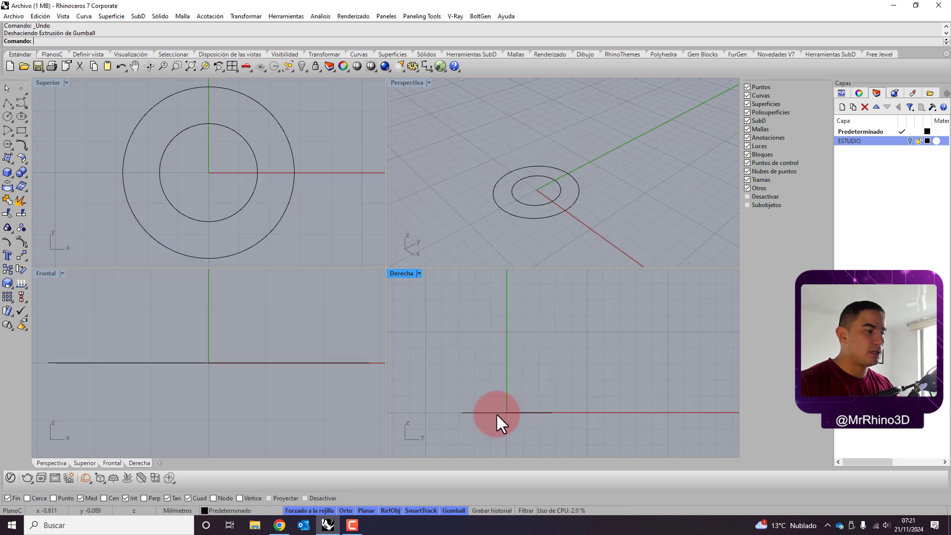
# Extrude both concentric circles 5.6 mm upward along the vertical axis
pyautogui.moveTo(445, 397); pyautogui.dragTo(593, 445)
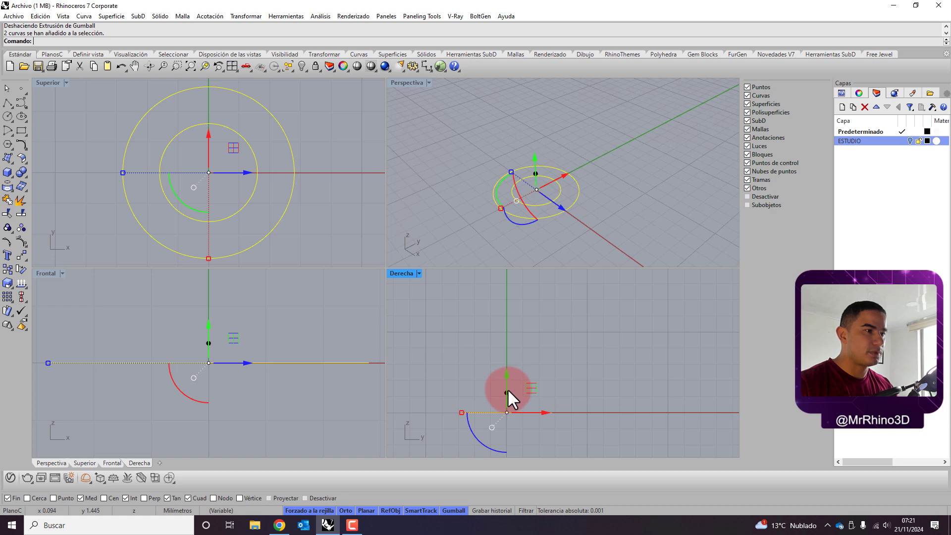
pyautogui.click(505, 392)
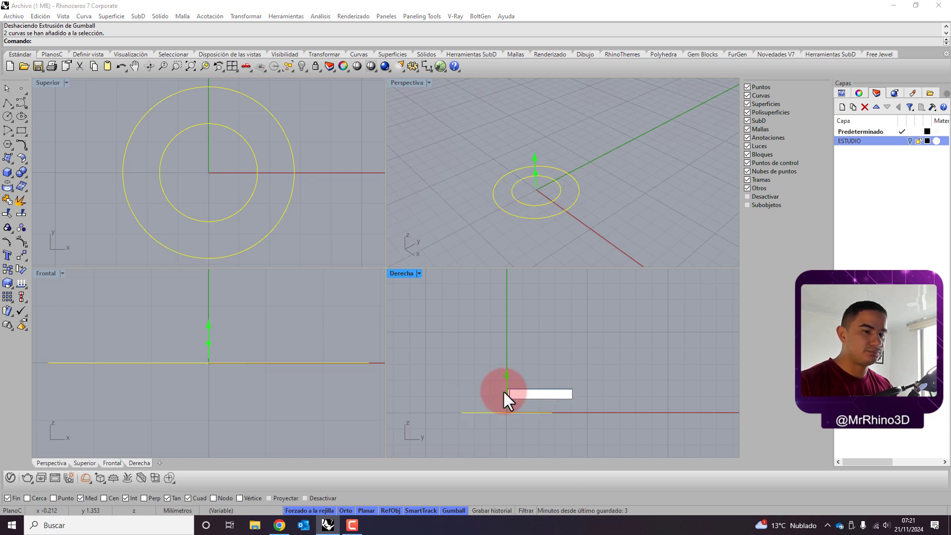
pyautogui.write('5.6')
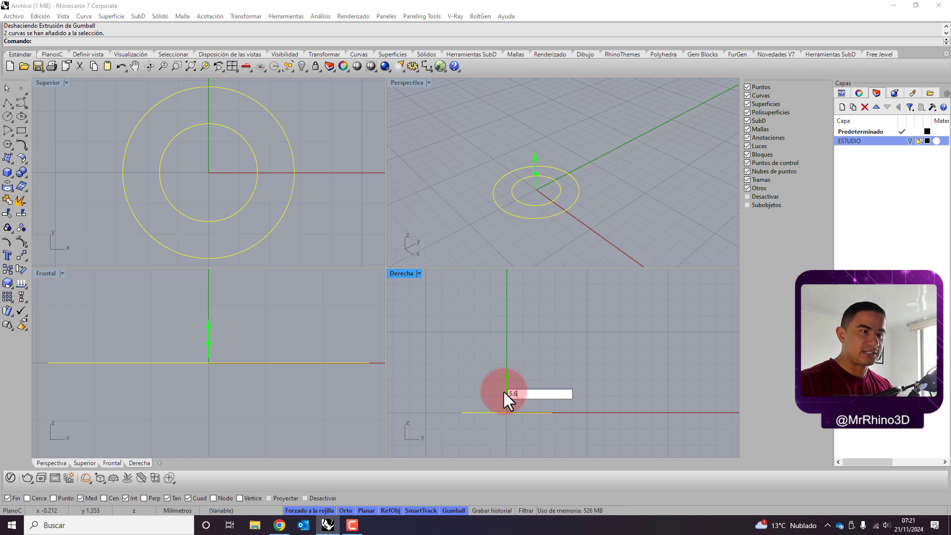
pyautogui.press('Return')
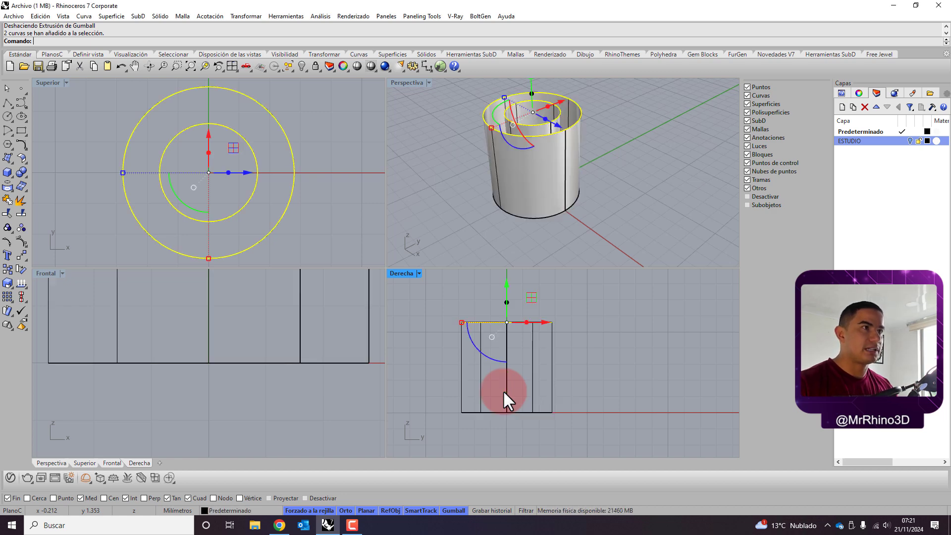
# Cap the planar holes at the open ends of both extruded cylinders
pyautogui.moveTo(560, 233); pyautogui.dragTo(564, 194, button='right')
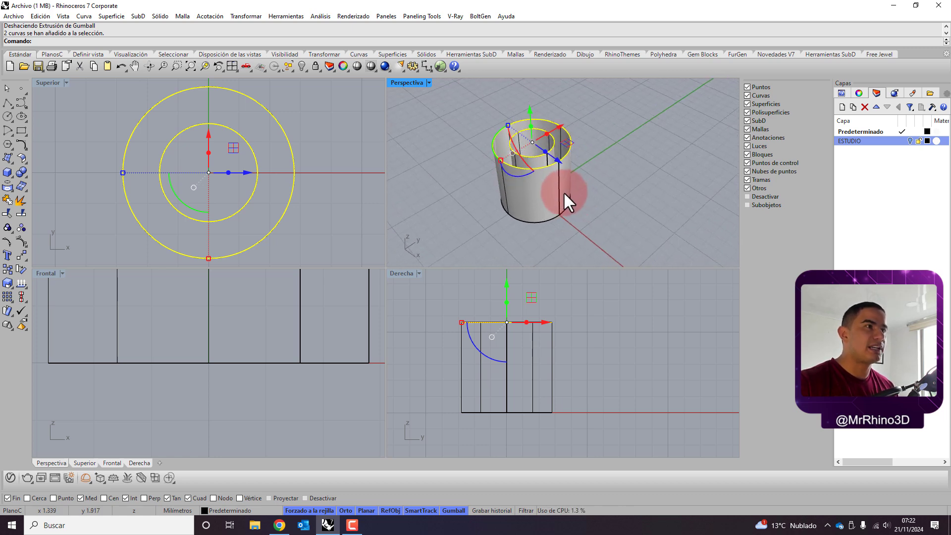
pyautogui.click(531, 243)
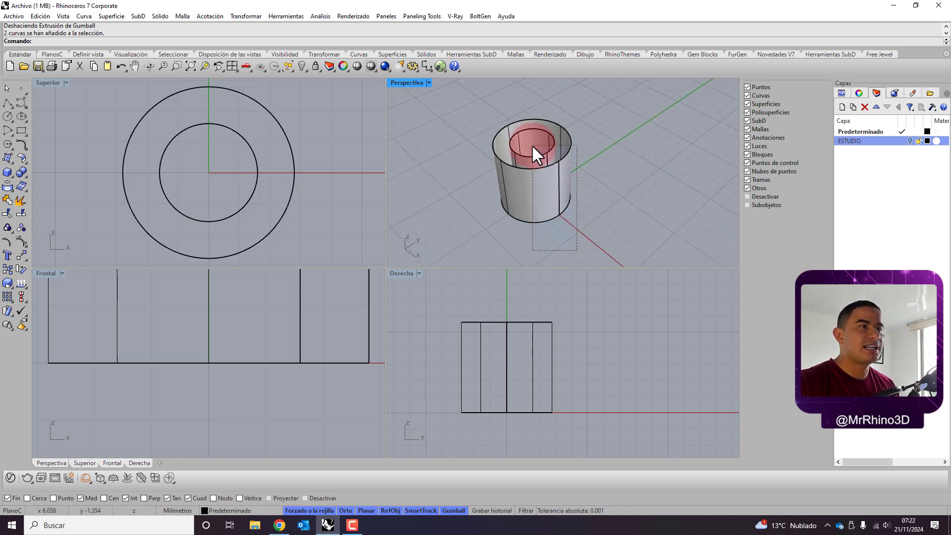
pyautogui.hotkey('ctrl', 'a')
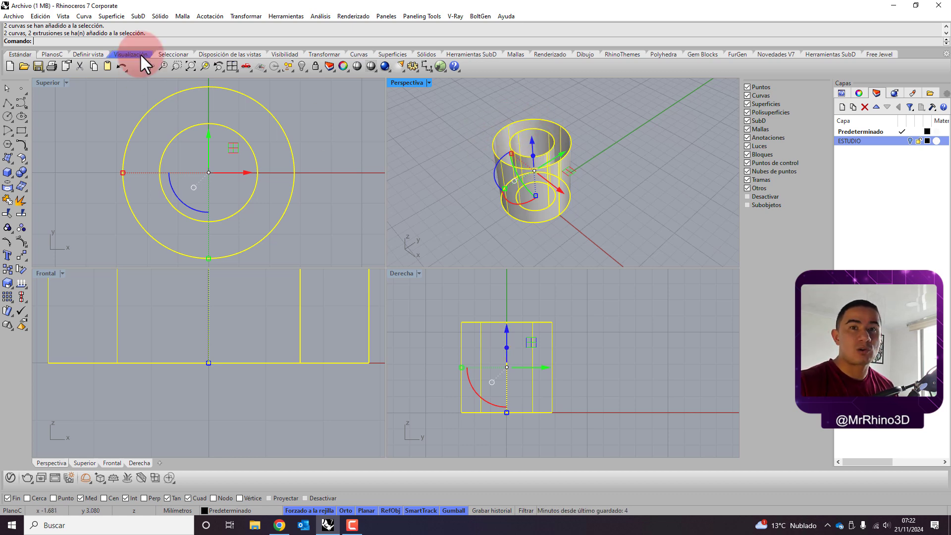
pyautogui.click(119, 15)
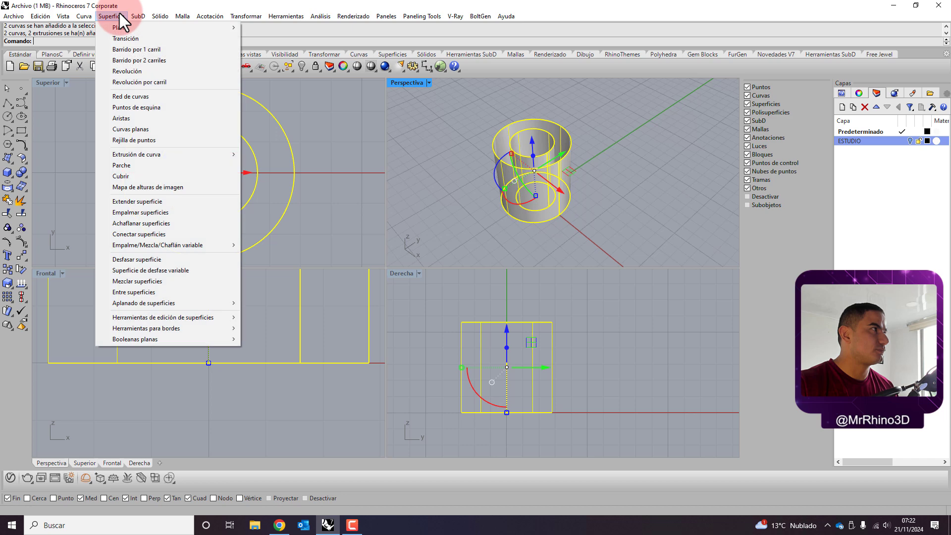
pyautogui.click(119, 13)
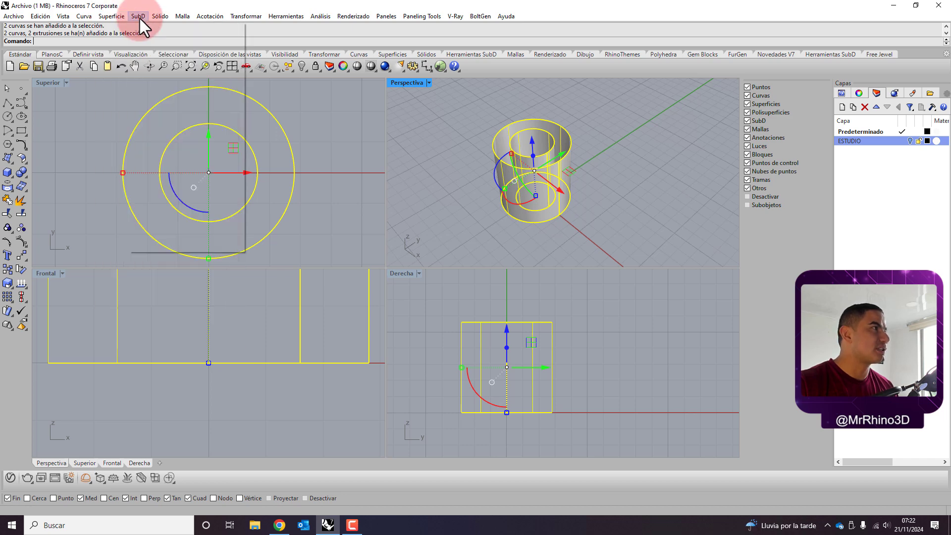
pyautogui.click(200, 15)
pyautogui.click(200, 15)
pyautogui.click(118, 16)
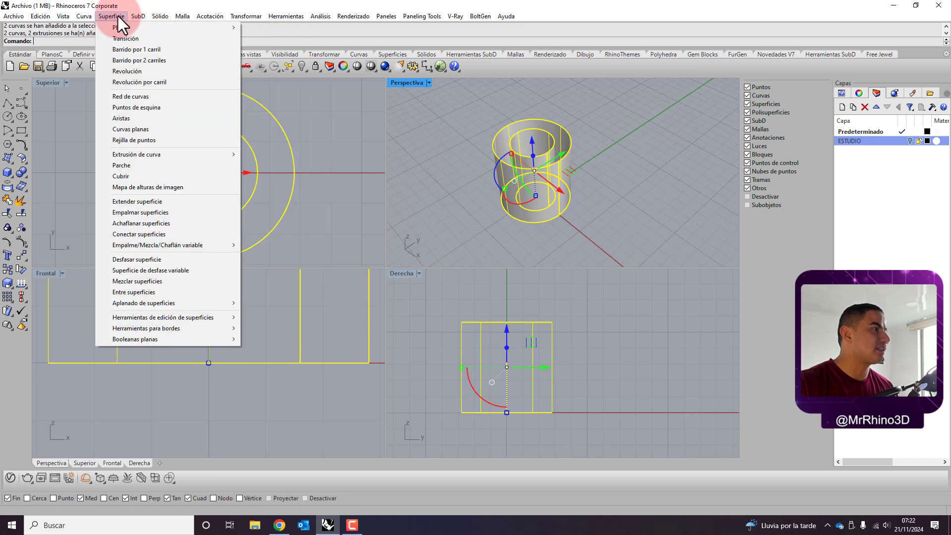
pyautogui.moveTo(160, 16)
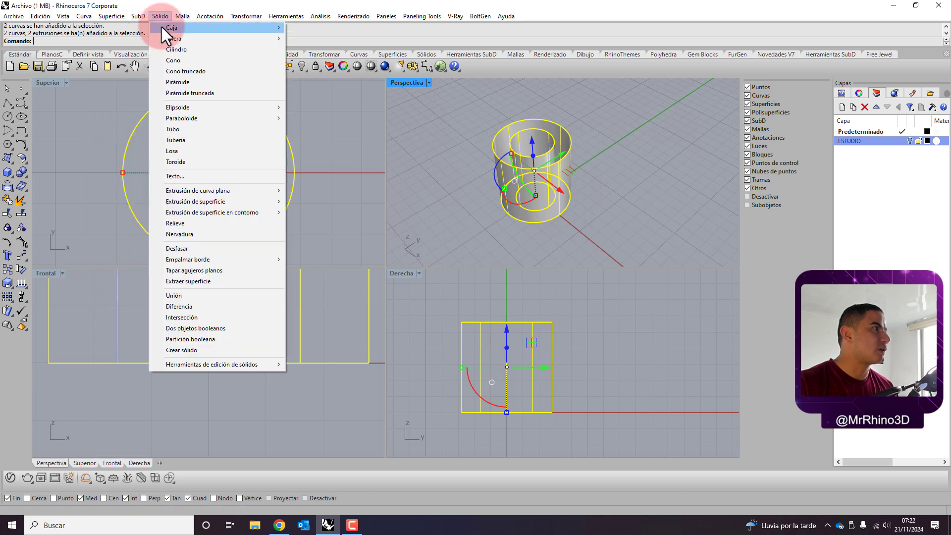
pyautogui.click(209, 271)
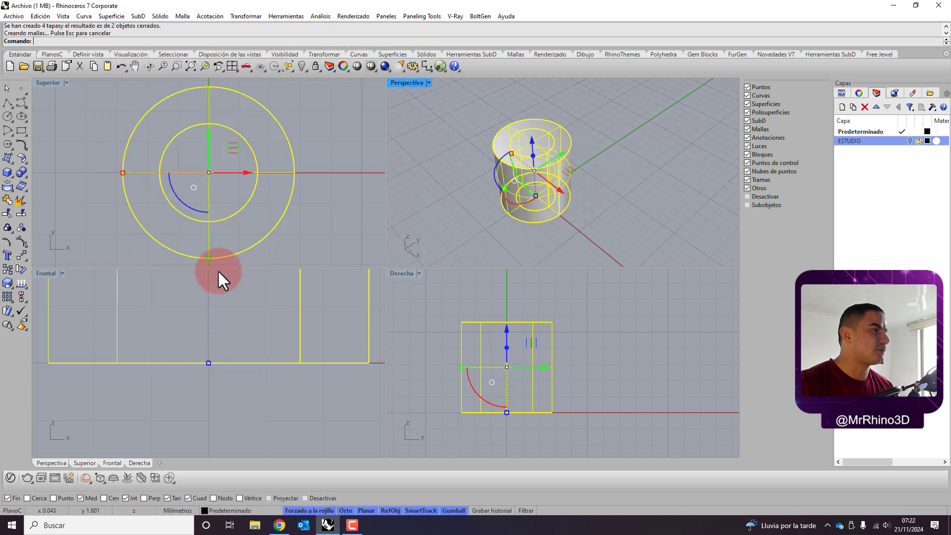
pyautogui.press('Escape')
# Inspect the inner capped cylinder by selecting it, and clear the selection
pyautogui.click(523, 146)
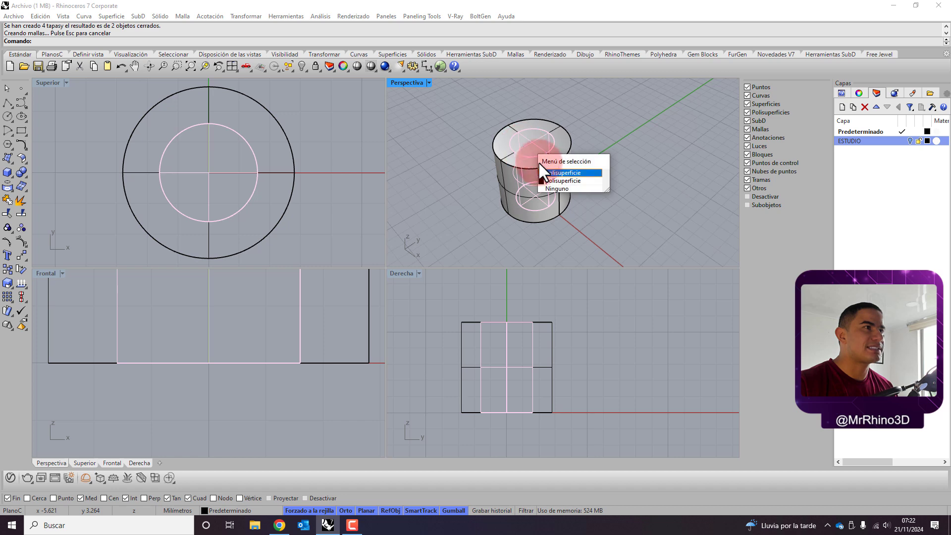
pyautogui.click(549, 172)
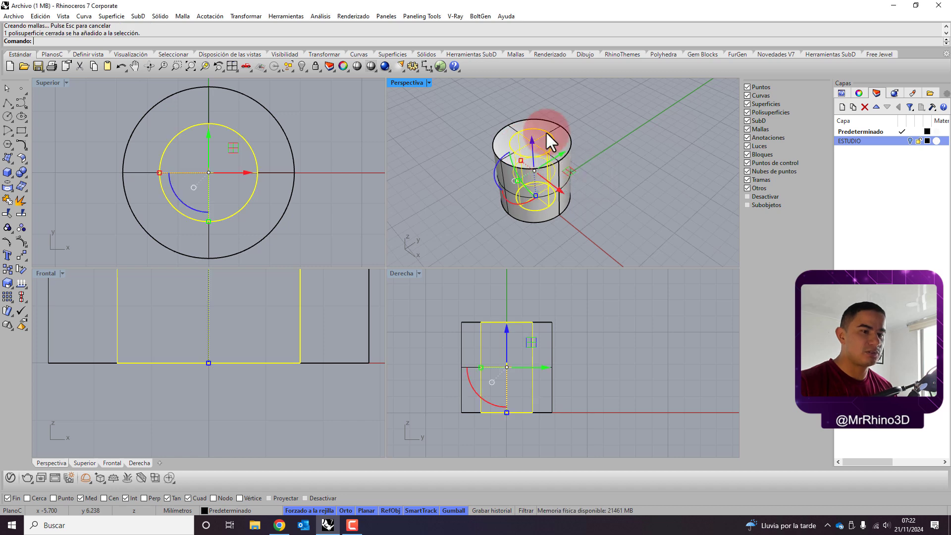
pyautogui.click(569, 129)
pyautogui.scroll(3, 542, 135)
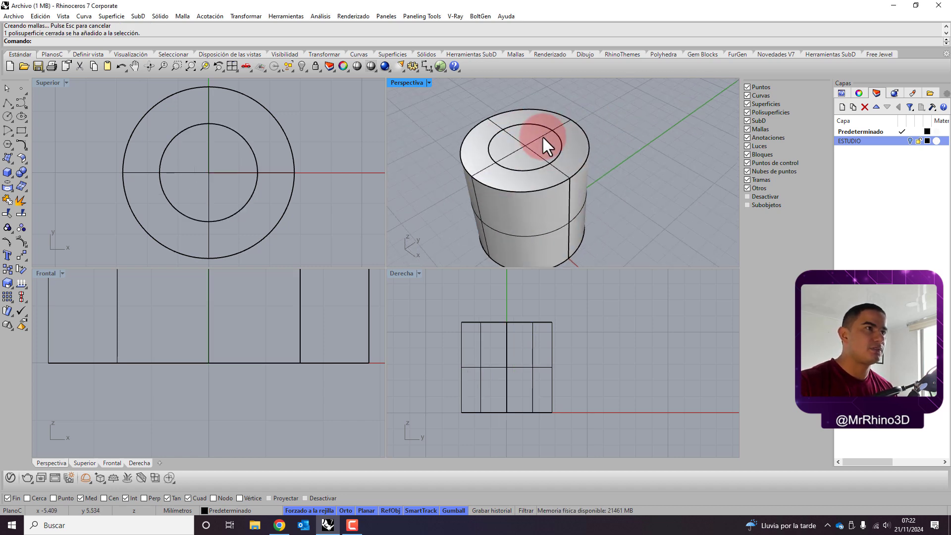
# Subtract the inner closed cylinder from the outer one with Boolean Difference to form a hollow tube
pyautogui.click(159, 17)
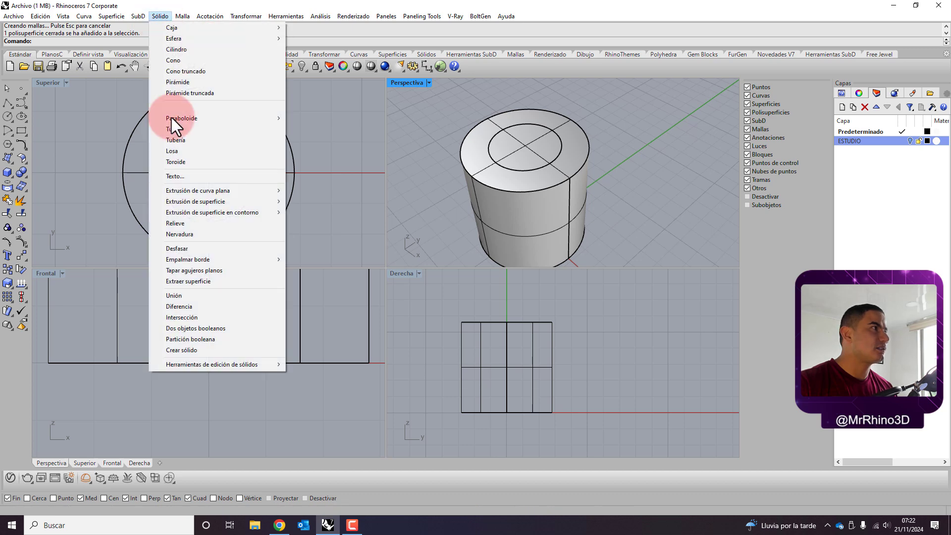
pyautogui.click(200, 307)
pyautogui.click(581, 228)
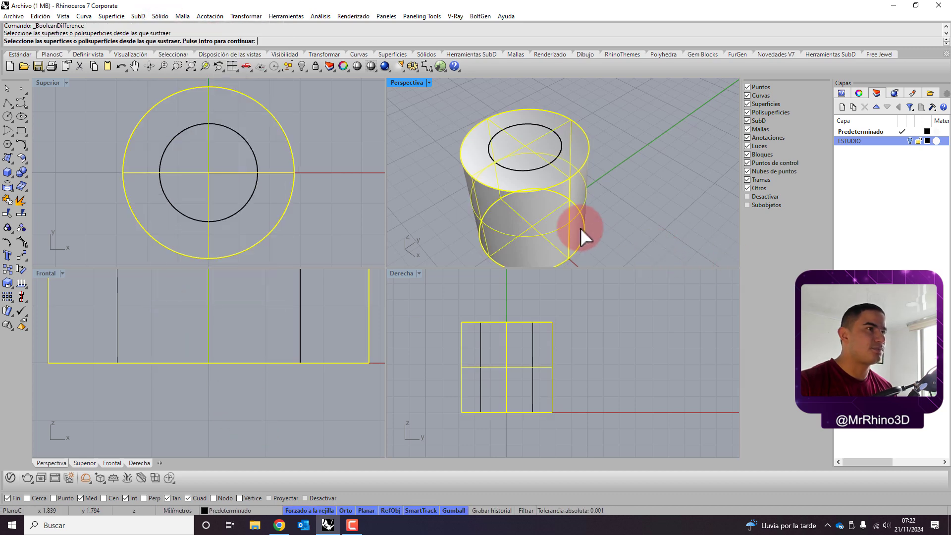
pyautogui.press('Return')
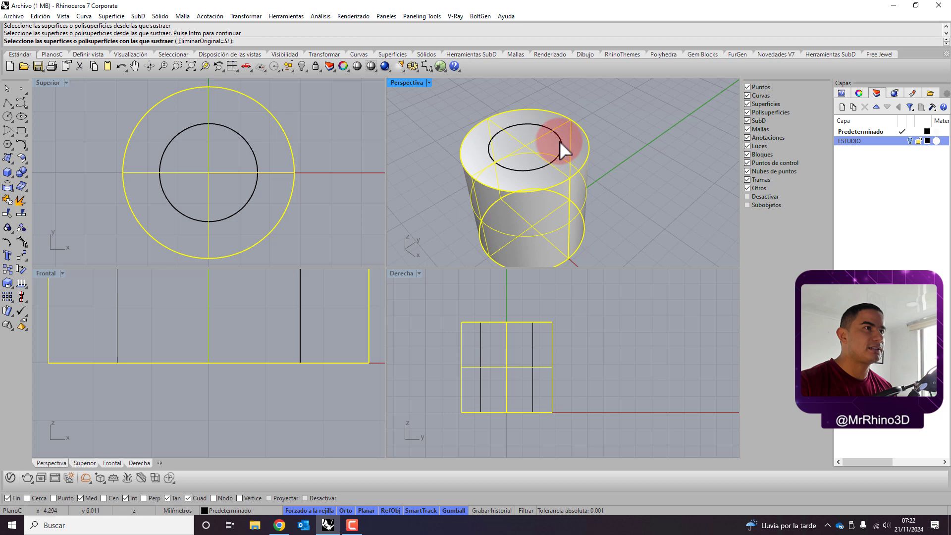
pyautogui.click(559, 141)
pyautogui.press('Return')
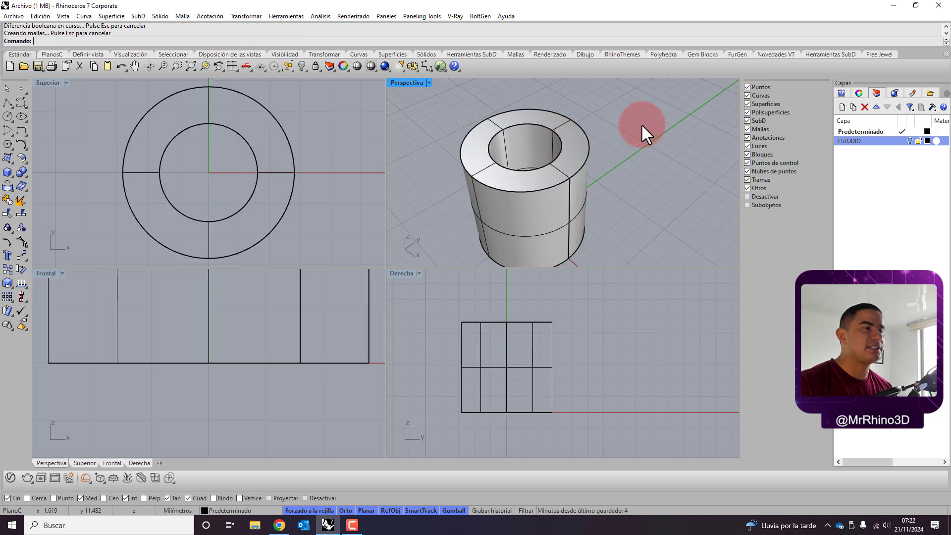
pyautogui.scroll(-3, 601, 148)
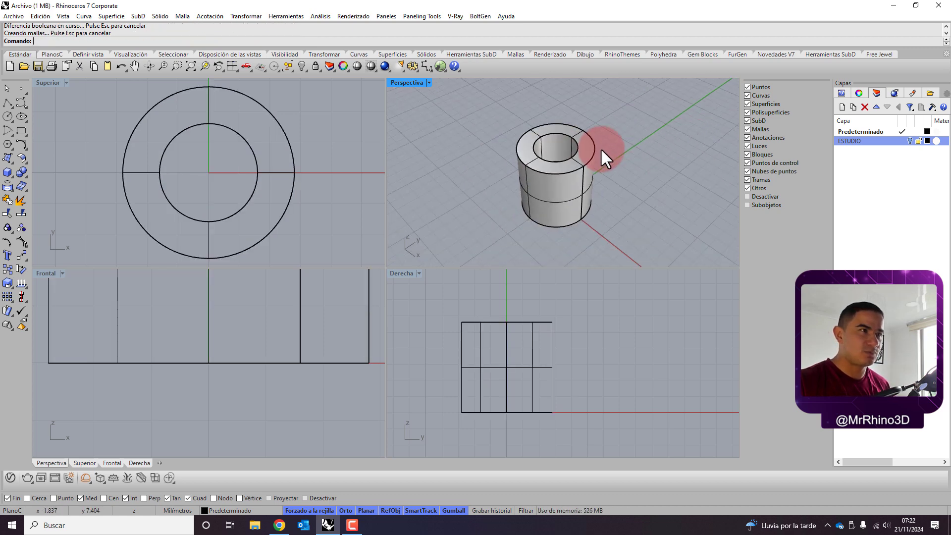
pyautogui.scroll(2, 515, 177)
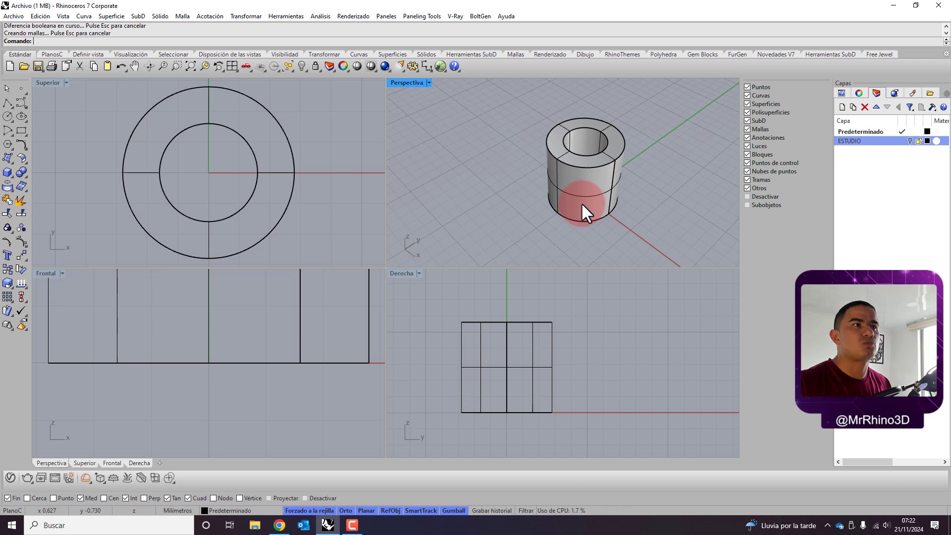
pyautogui.scroll(3, 590, 147)
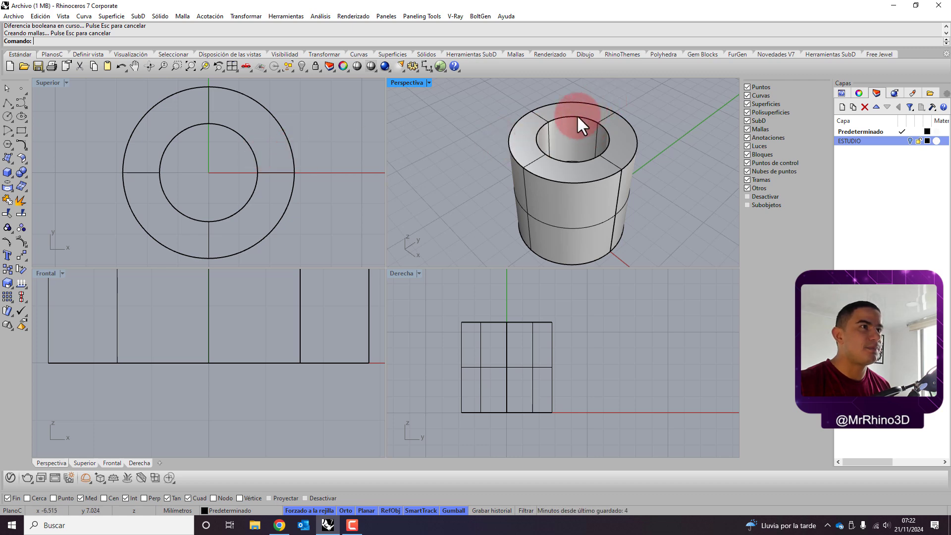
# Start a polyline at the inner circle's upper quadrant in the Superior view, with a 0.3 mm first segment toward positive X
pyautogui.moveTo(209, 127); pyautogui.dragTo(217, 159, button='right')
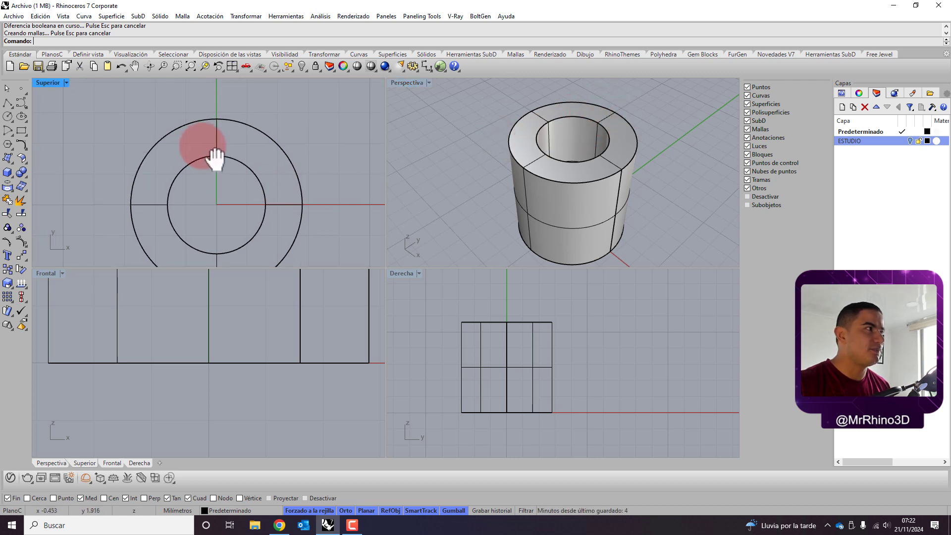
pyautogui.scroll(4, 204, 117)
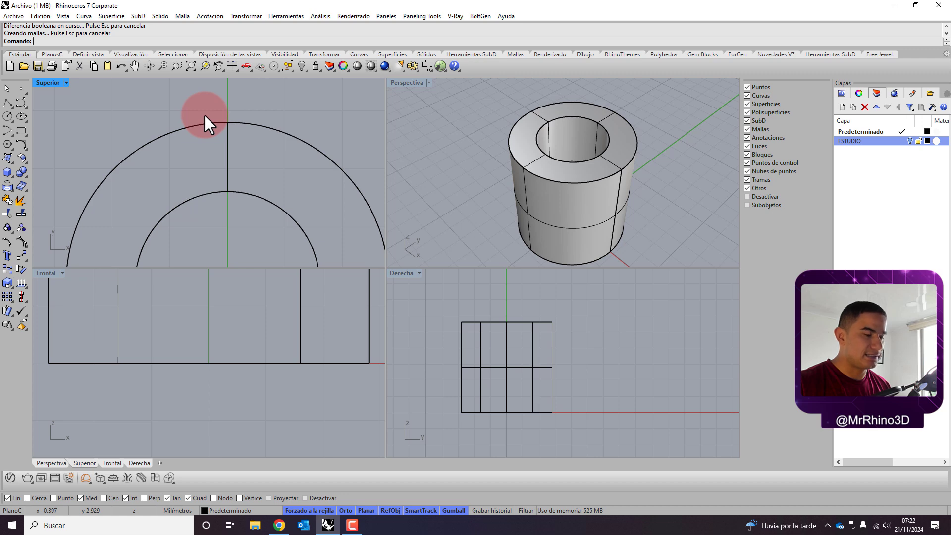
pyautogui.click(21, 89)
pyautogui.click(7, 103)
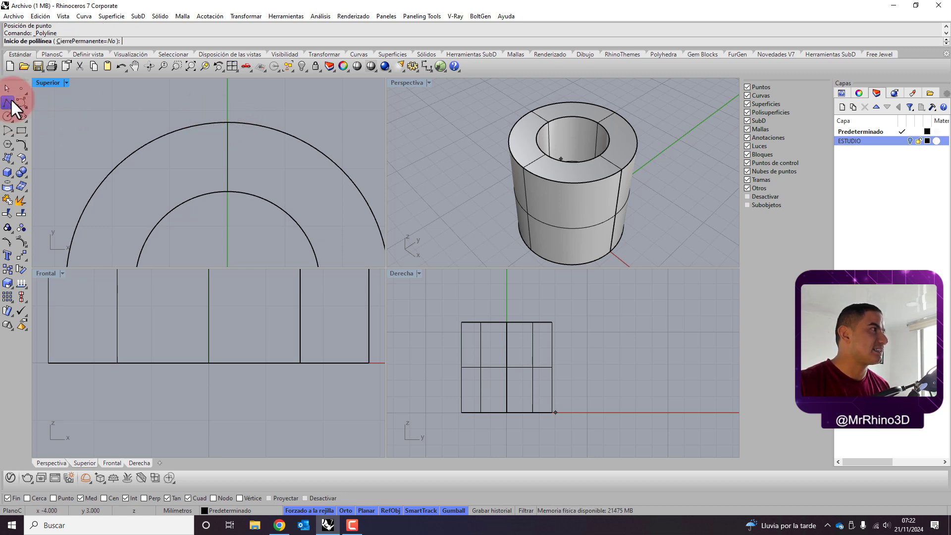
pyautogui.click(227, 191)
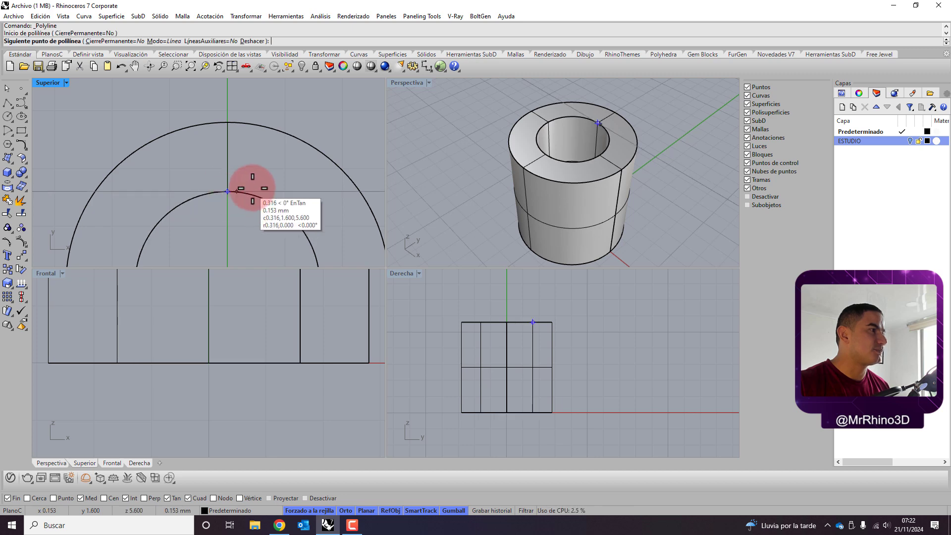
pyautogui.write('.')
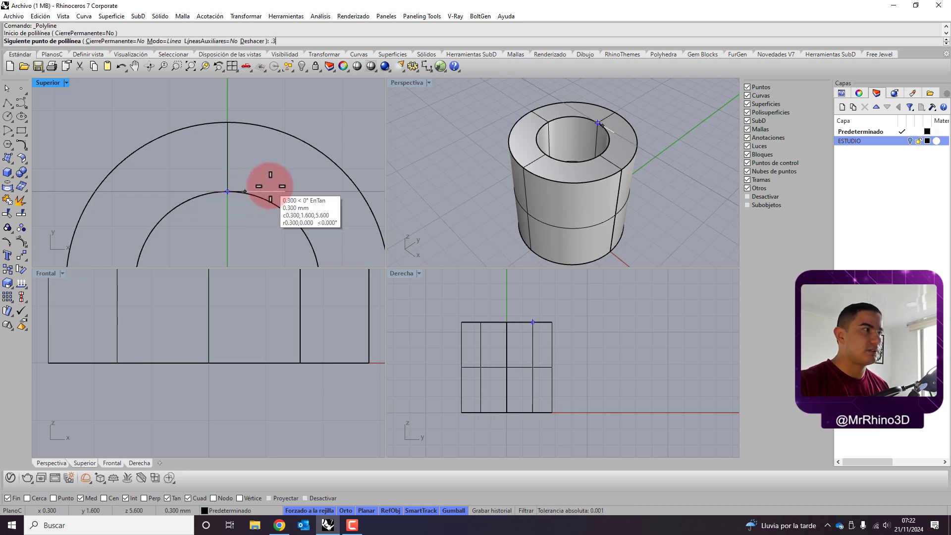
pyautogui.write('3')
pyautogui.press('Return')
pyautogui.click(270, 187)
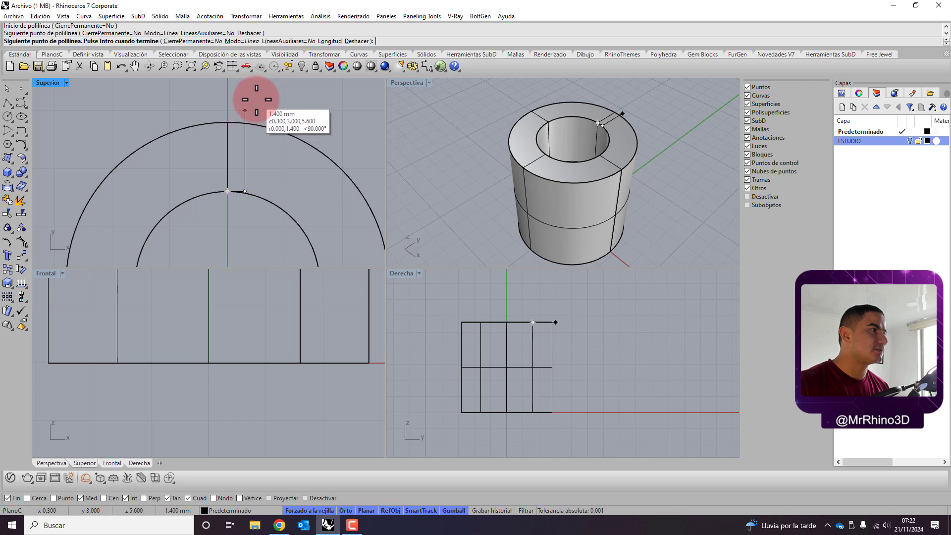
# Complete the polyline as a closed 0.6 × 2.4 mm rectangle centred on the Y axis, running outward past the tube's outer edge
pyautogui.scroll(-3, 249, 168)
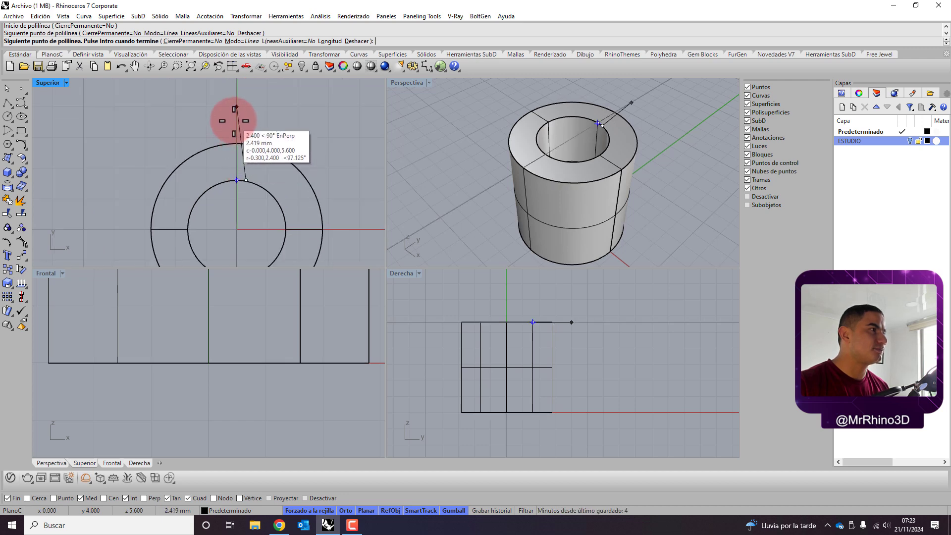
pyautogui.click(246, 107)
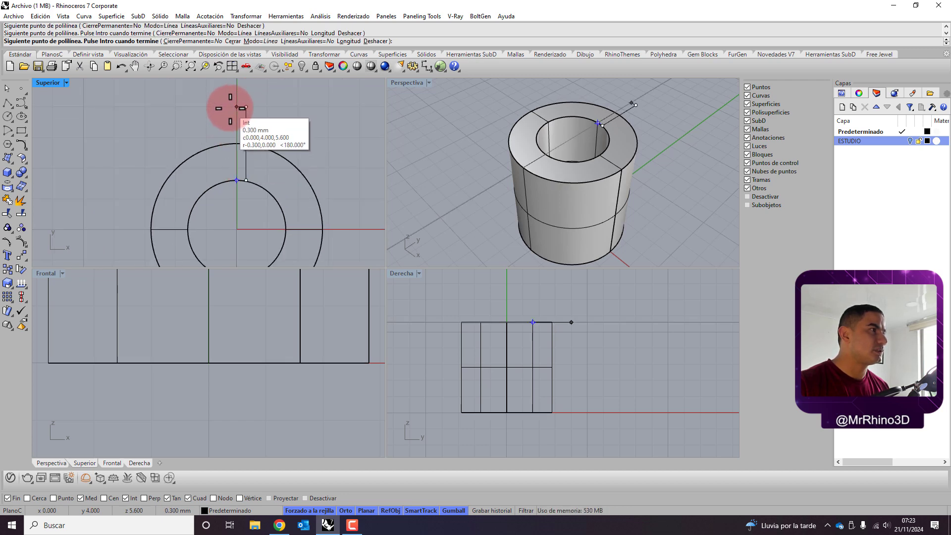
pyautogui.click(237, 107)
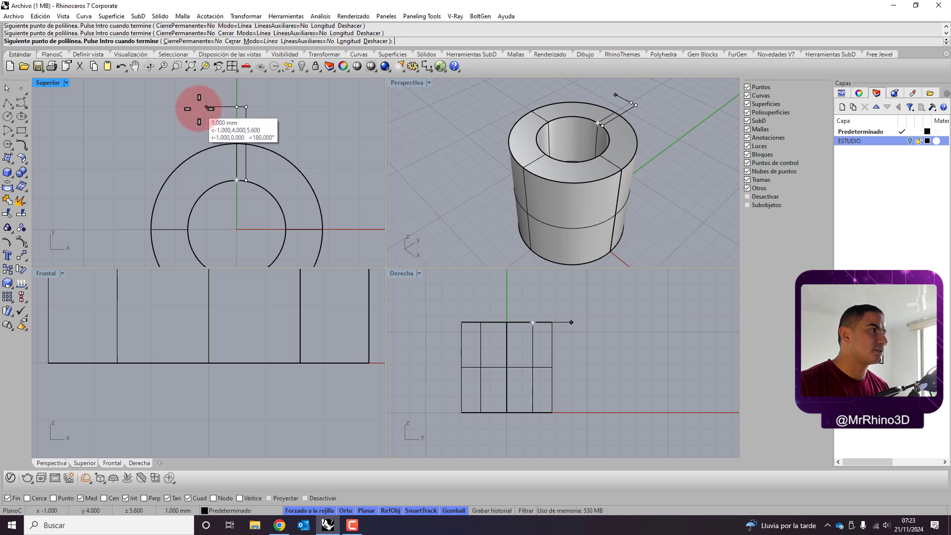
pyautogui.write('.3')
pyautogui.press('Return')
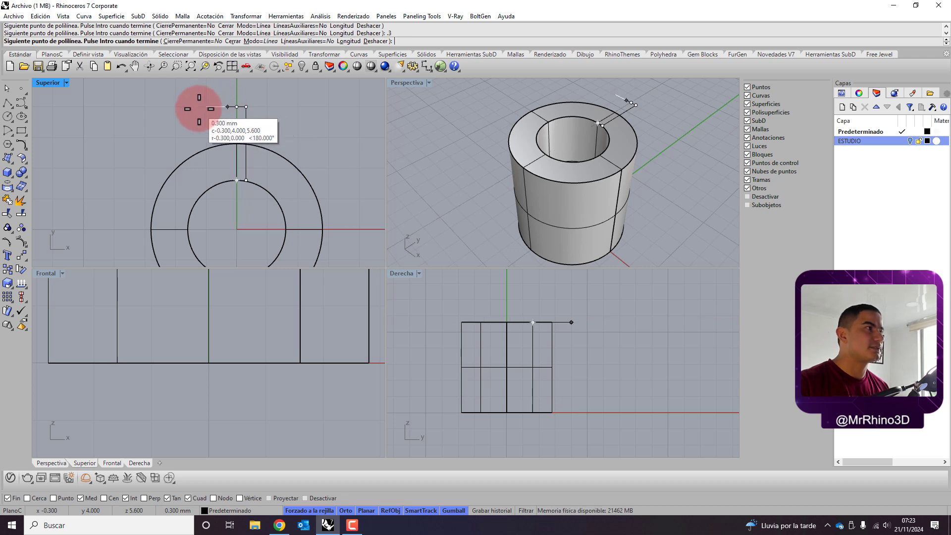
pyautogui.click(199, 108)
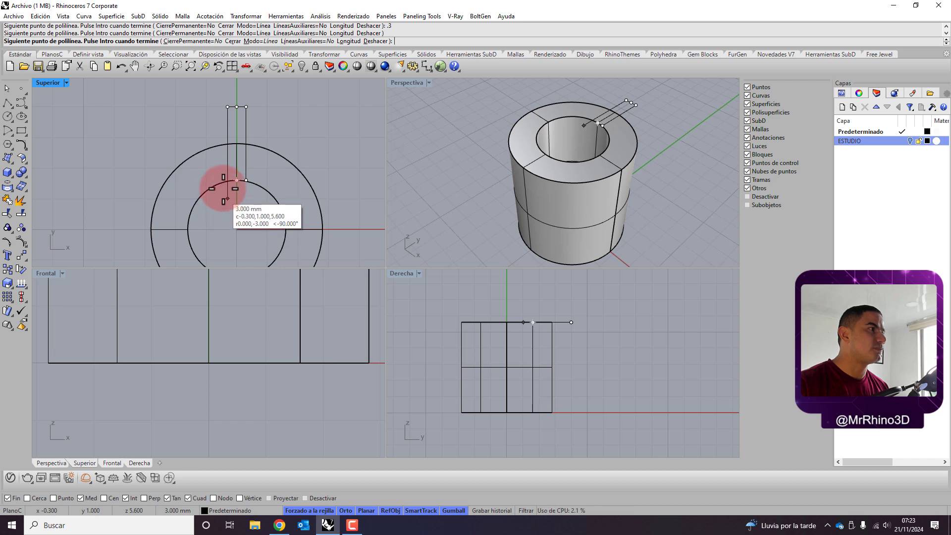
pyautogui.click(228, 180)
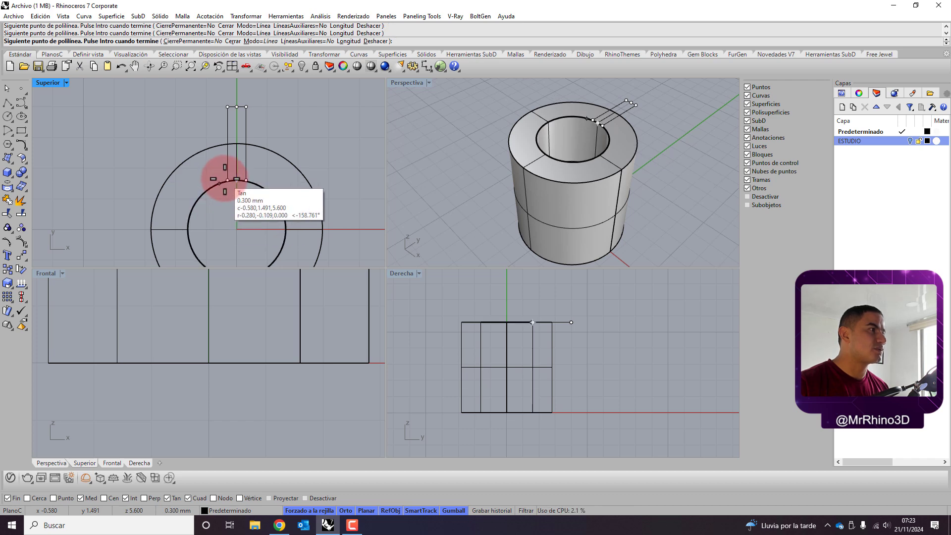
pyautogui.click(231, 178)
pyautogui.scroll(2, 239, 103)
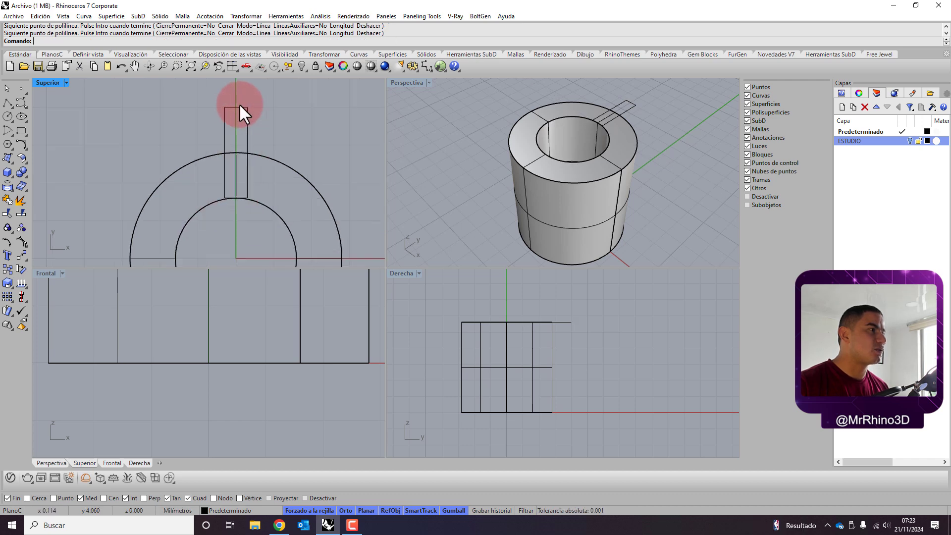
# Move the rectangle about 1 mm along the Y axis toward the tube's centre
pyautogui.scroll(1, 239, 103)
pyautogui.click(242, 108)
pyautogui.moveTo(242, 108); pyautogui.dragTo(245, 152)
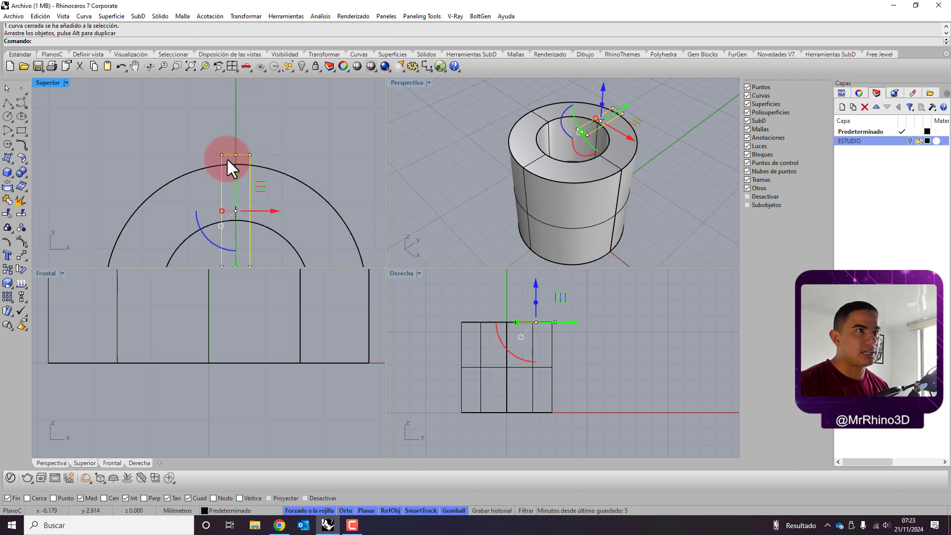
# Cut a slot through the tube's full height with CrearAgujero, using the rectangle as the profile, and clear the selection
pyautogui.write('Cr')
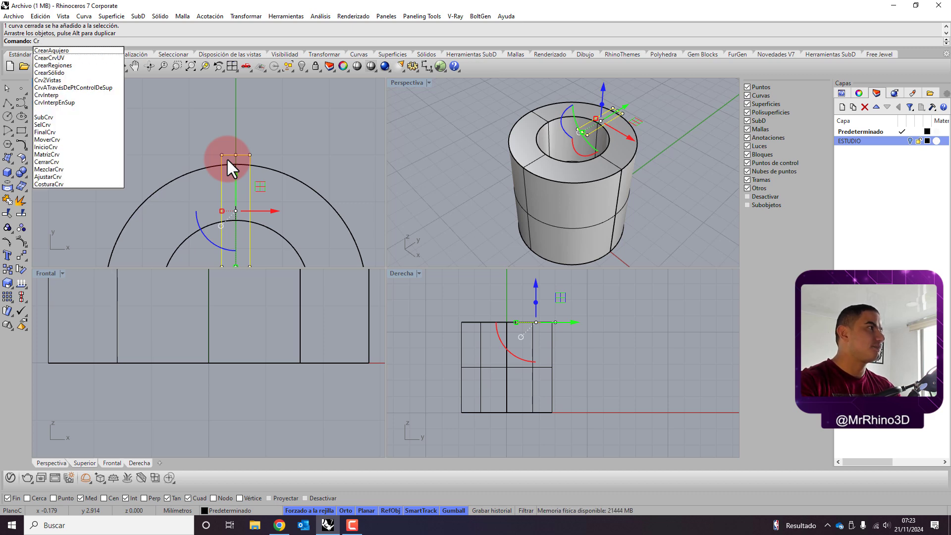
pyautogui.write('earAgujero')
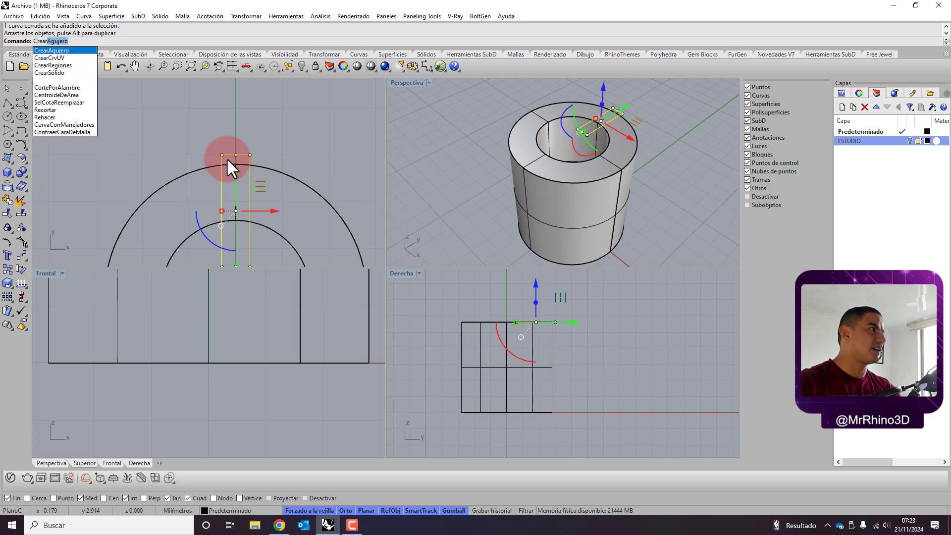
pyautogui.press('Return')
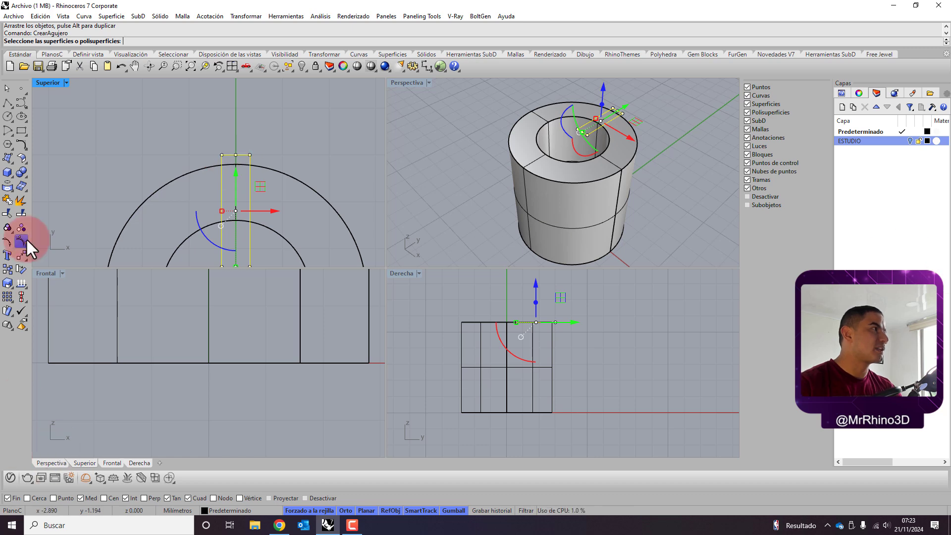
pyautogui.click(626, 175)
pyautogui.rightClick(611, 362)
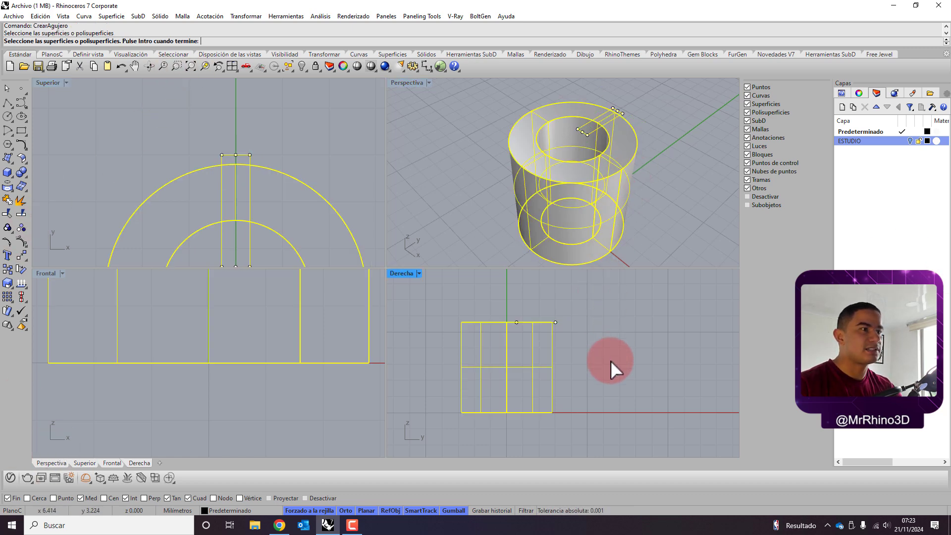
pyautogui.click(549, 441)
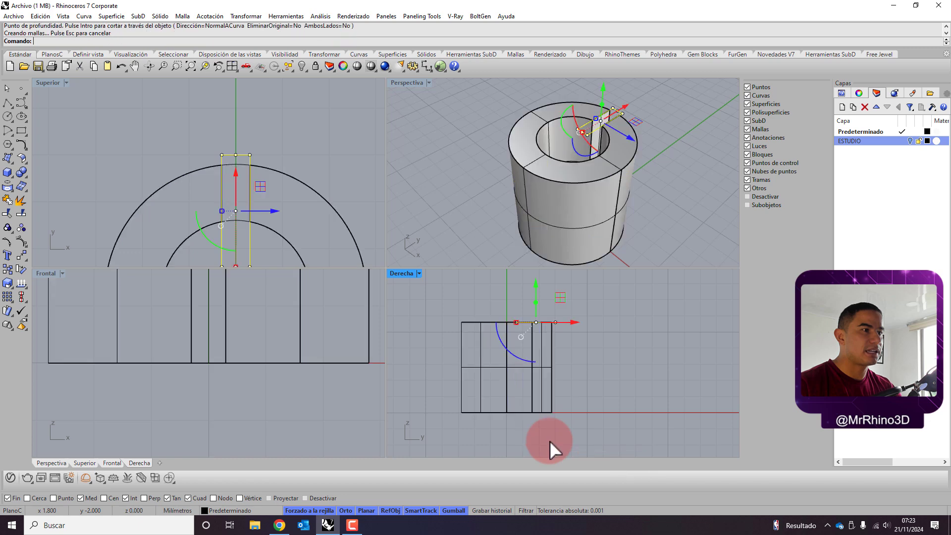
pyautogui.click(657, 218)
pyautogui.moveTo(656, 218); pyautogui.dragTo(674, 203, button='right')
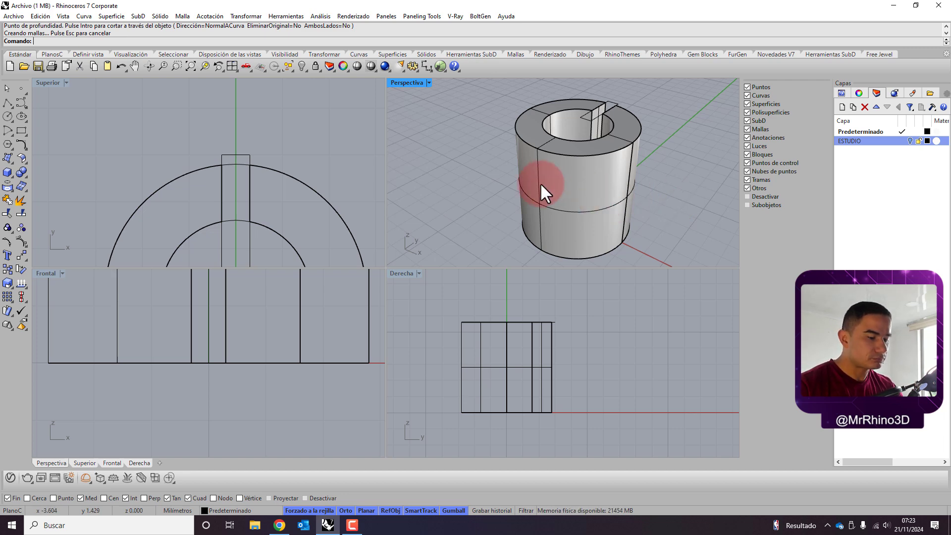
# Draw a 9 mm straight polyline from the origin along the negative Y axis in the Superior view
pyautogui.scroll(-5, 247, 146)
pyautogui.scroll(-2, 238, 119)
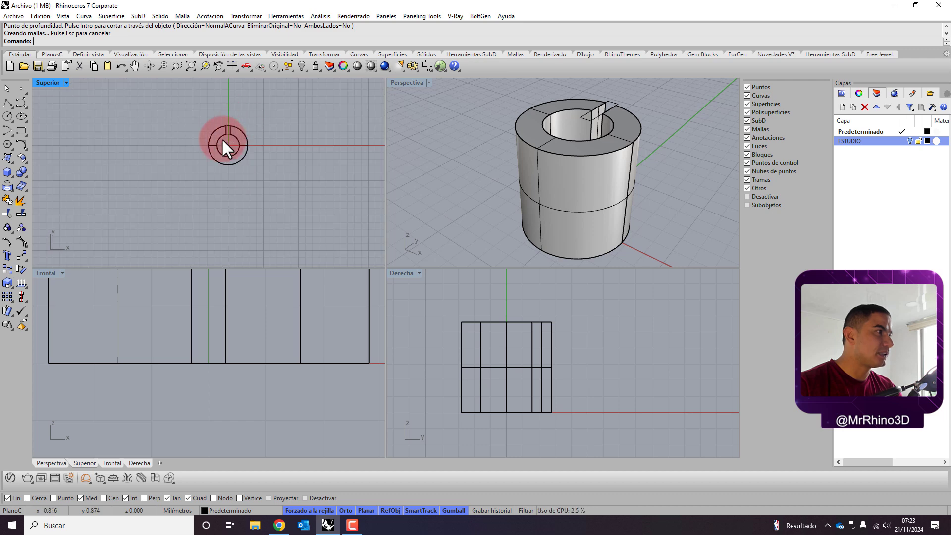
pyautogui.scroll(4, 222, 137)
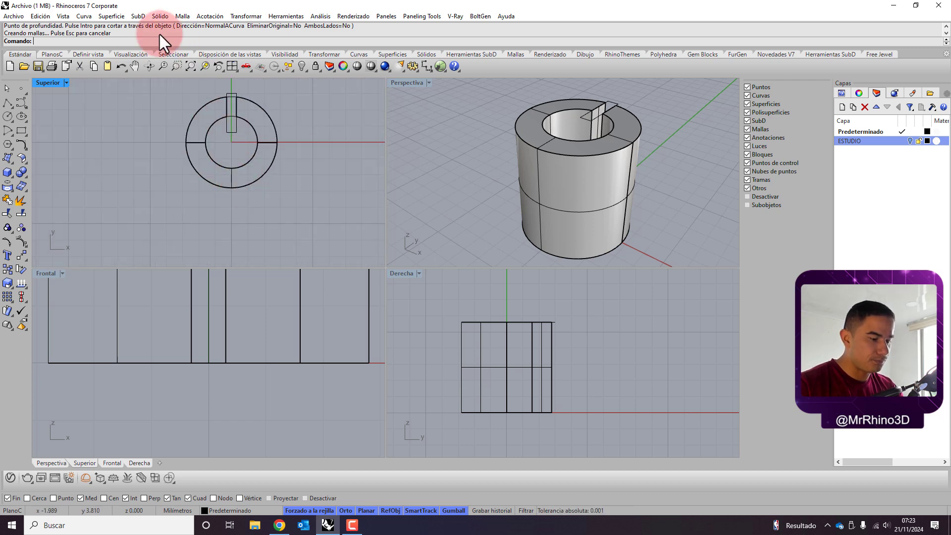
pyautogui.click(8, 103)
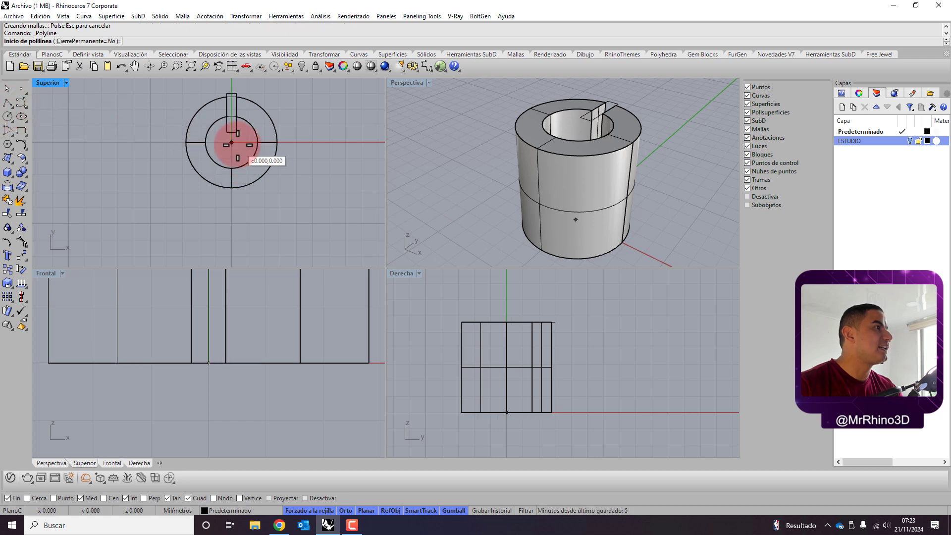
pyautogui.click(231, 142)
pyautogui.scroll(-3, 231, 143)
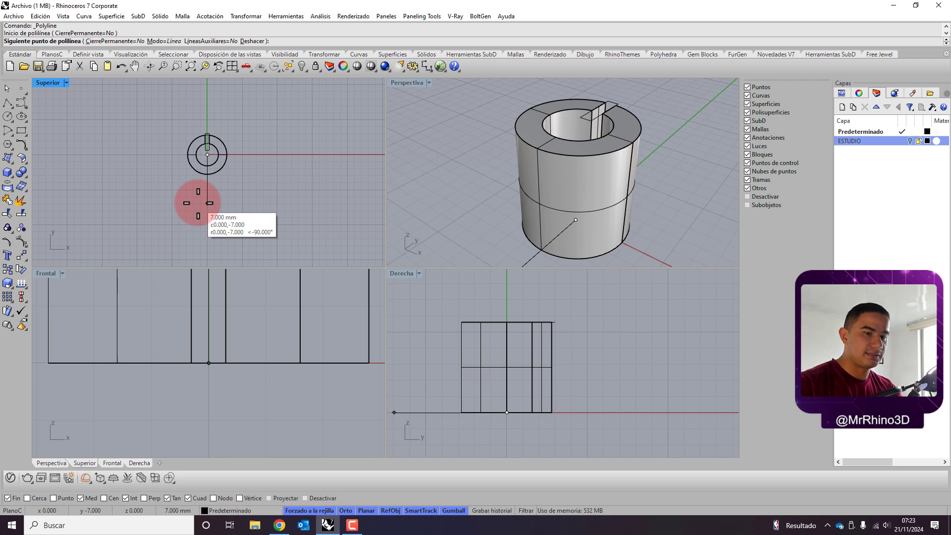
pyautogui.write('9')
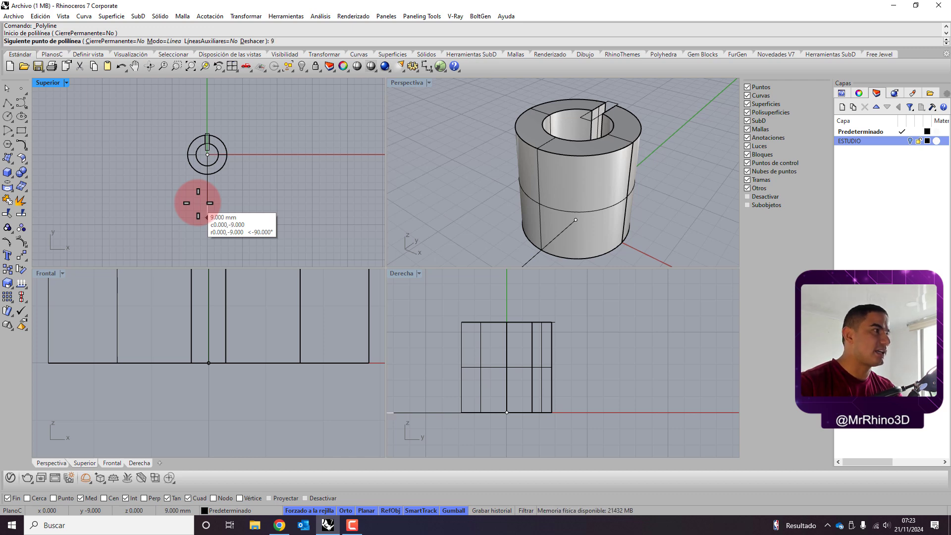
pyautogui.press('Return')
pyautogui.press('Return')
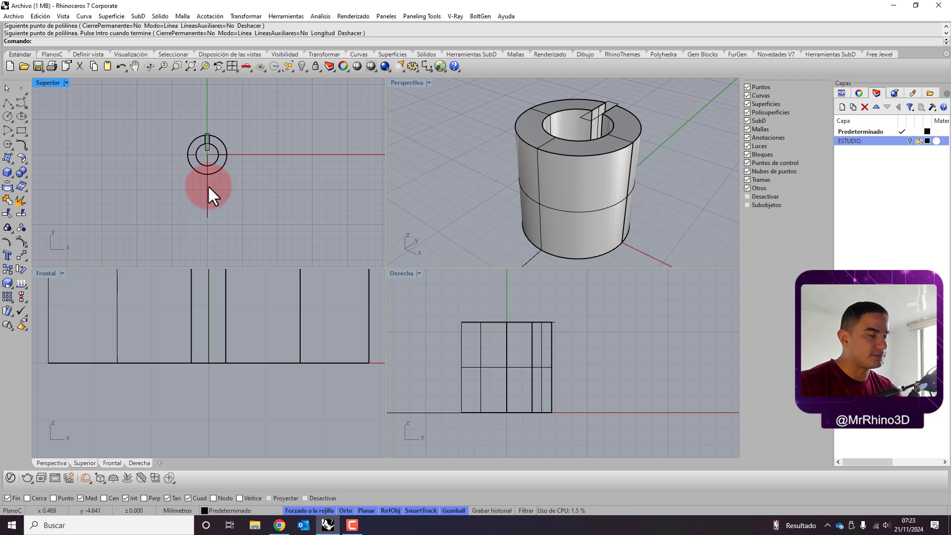
pyautogui.scroll(2, 187, 182)
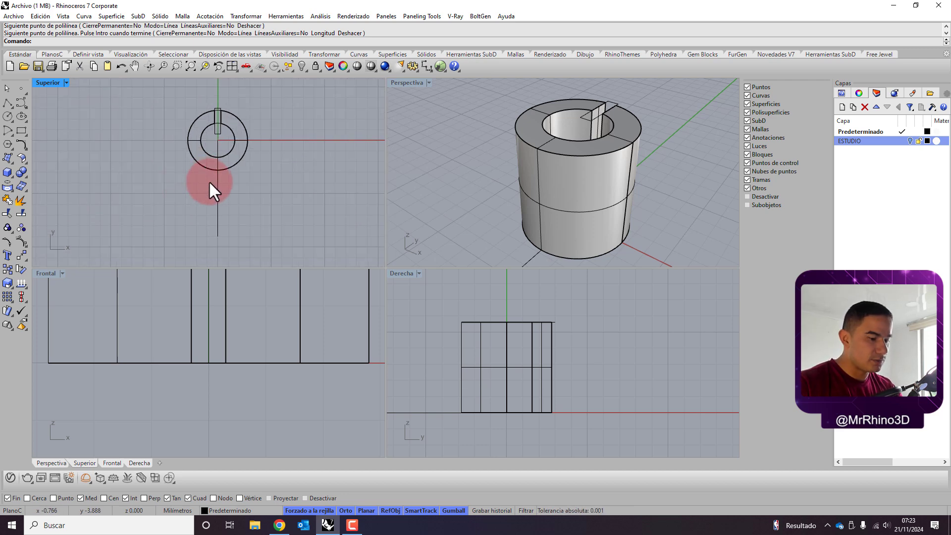
pyautogui.scroll(1, 210, 183)
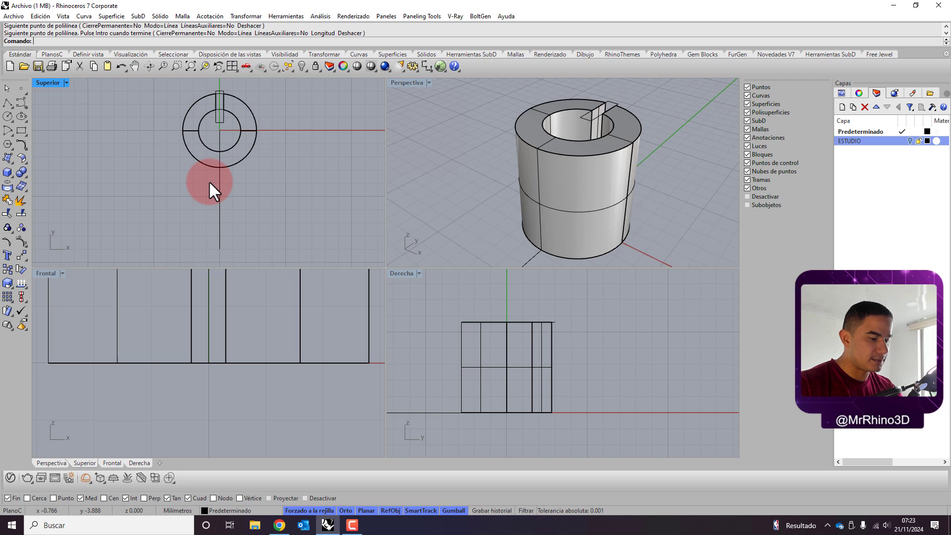
# Start a polyline at the far end of the 9 mm line in the Superior view, running 2.4 mm along positive X and 8 mm toward the tube
pyautogui.click(6, 89)
pyautogui.click(7, 103)
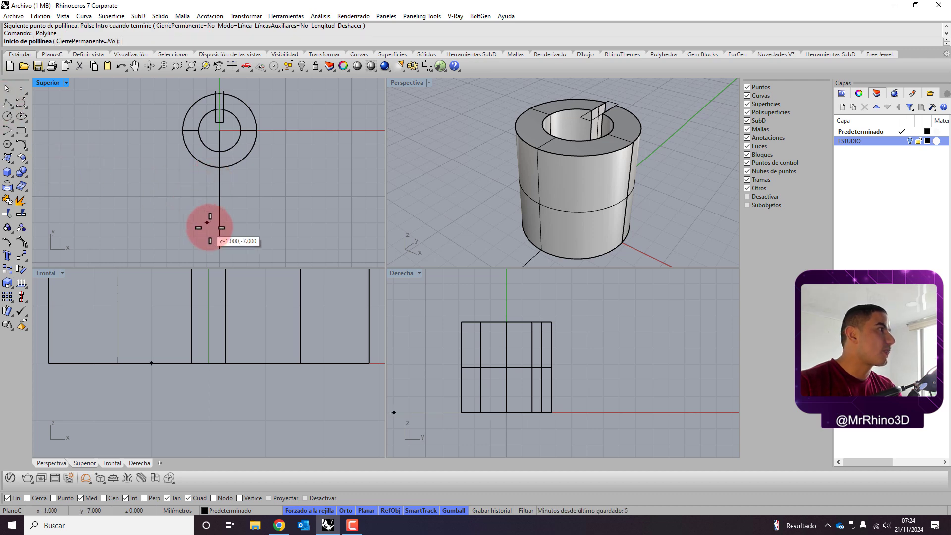
pyautogui.click(219, 250)
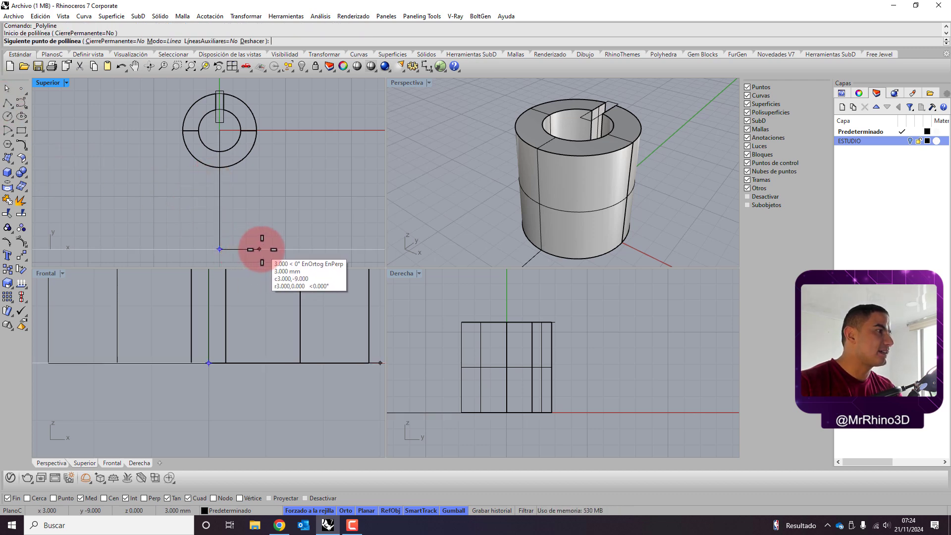
pyautogui.write('2.4')
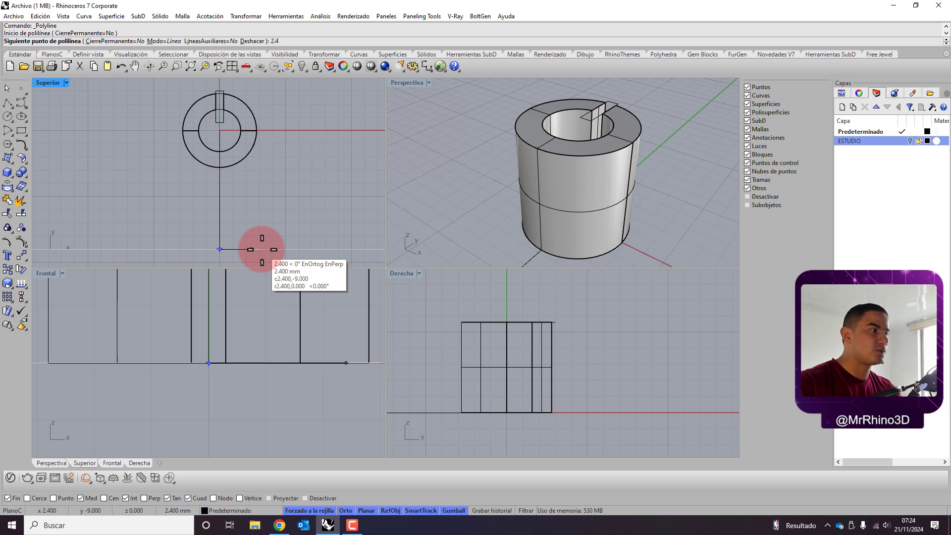
pyautogui.press('Return')
pyautogui.click(250, 241)
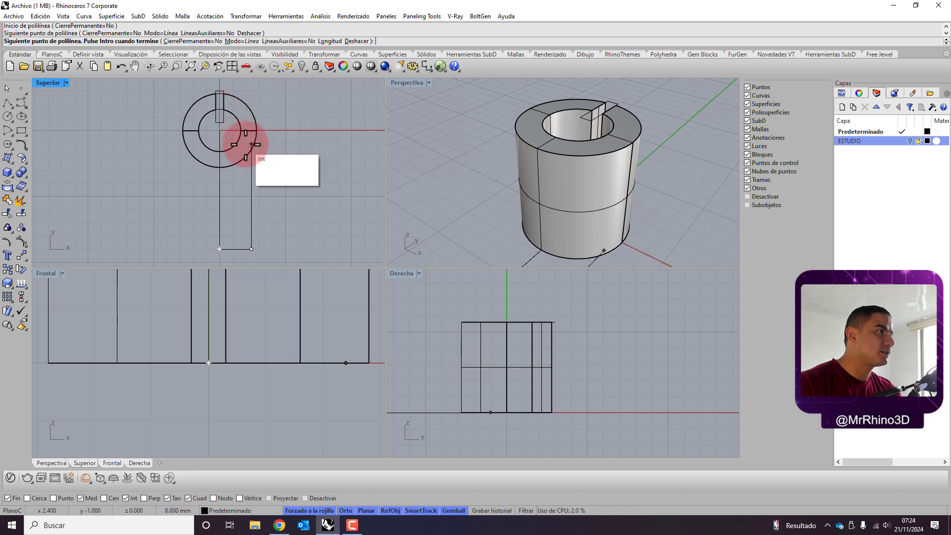
pyautogui.click(251, 144)
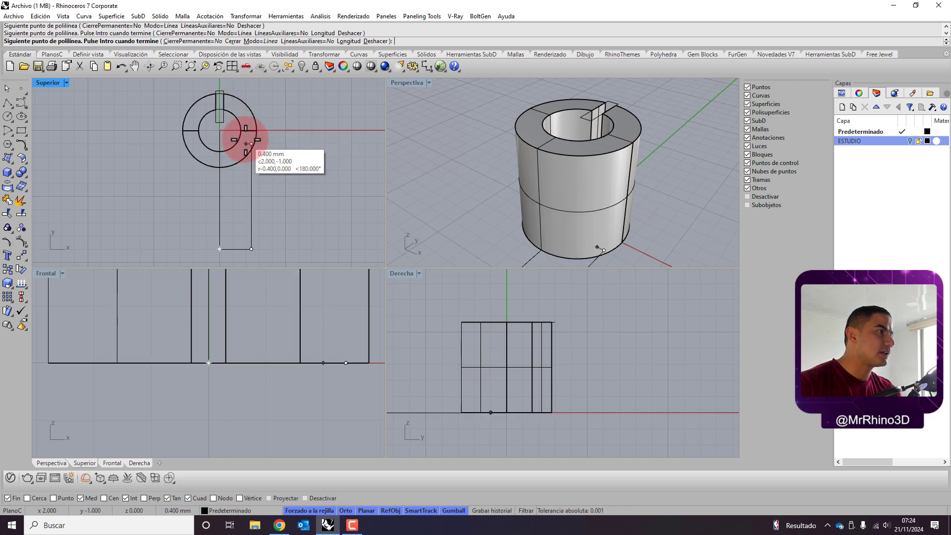
# Complete the polyline as a closed rectangle centred on the Y axis, with a 4.8 mm wide side crossing the tube
pyautogui.write('48')
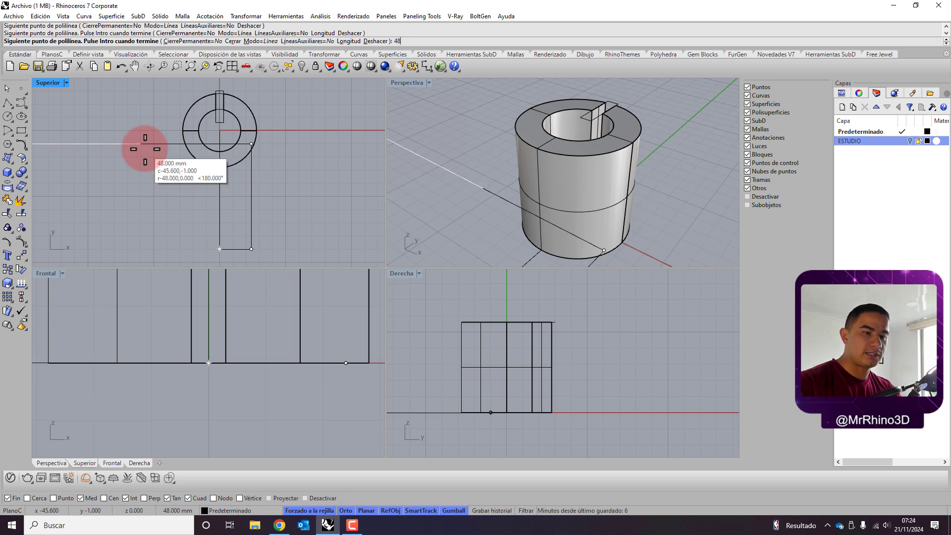
pyautogui.press('Return')
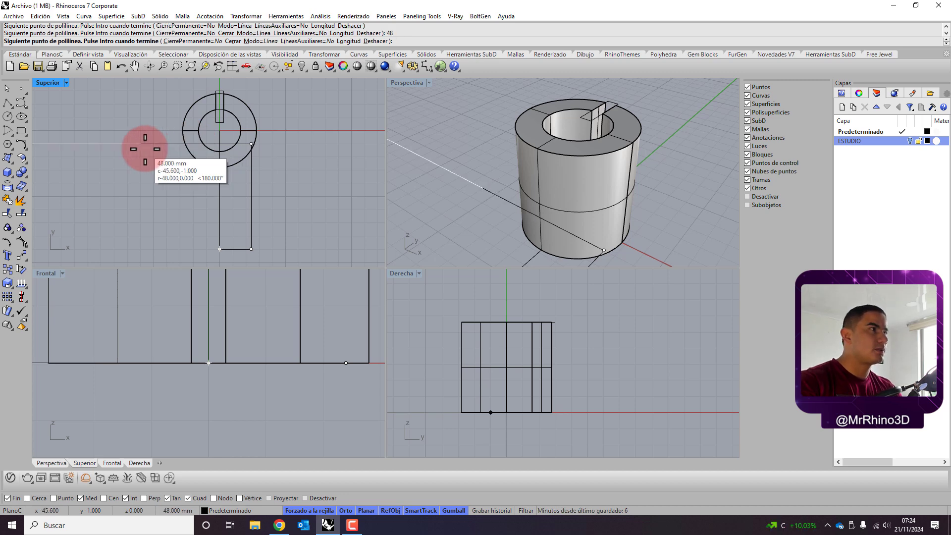
pyautogui.write('4.8')
pyautogui.press('Return')
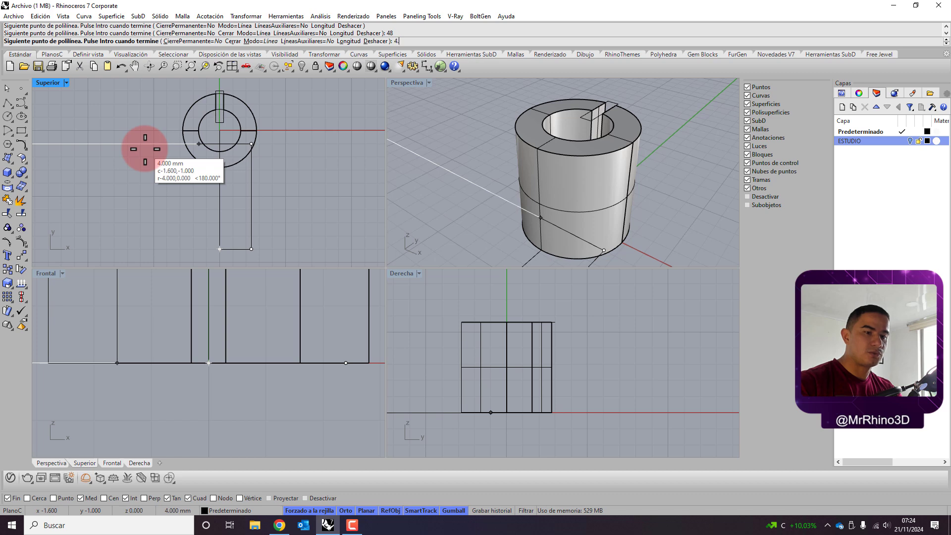
pyautogui.click(145, 149)
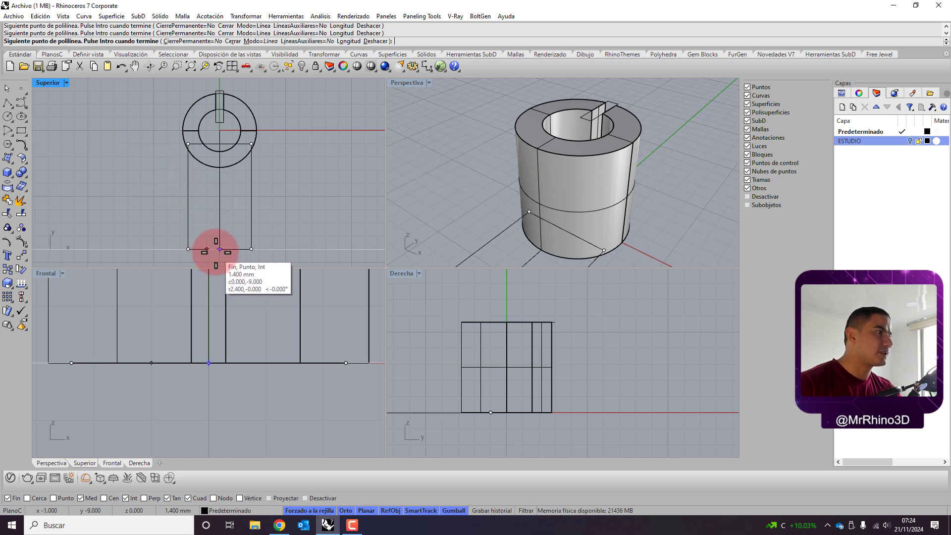
pyautogui.click(191, 249)
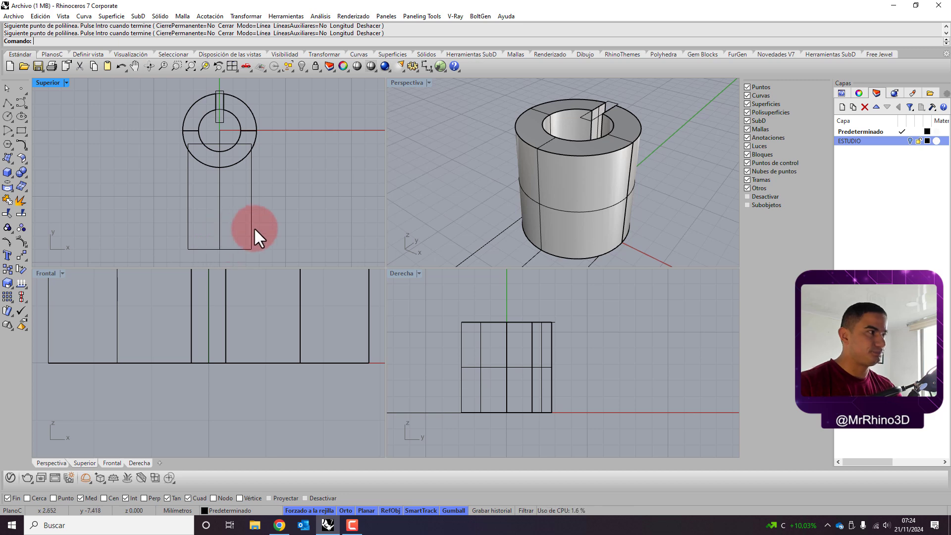
# Extrude the 4.8 × 8 mm rectangle 2.4 mm upward in Z with the gumball and clear the selection
pyautogui.click(252, 217)
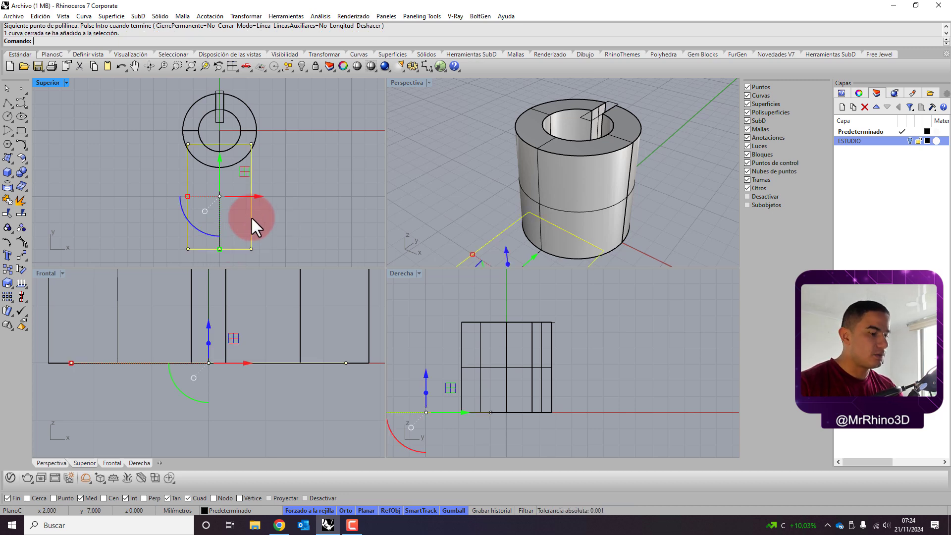
pyautogui.moveTo(478, 415); pyautogui.dragTo(603, 400, button='right')
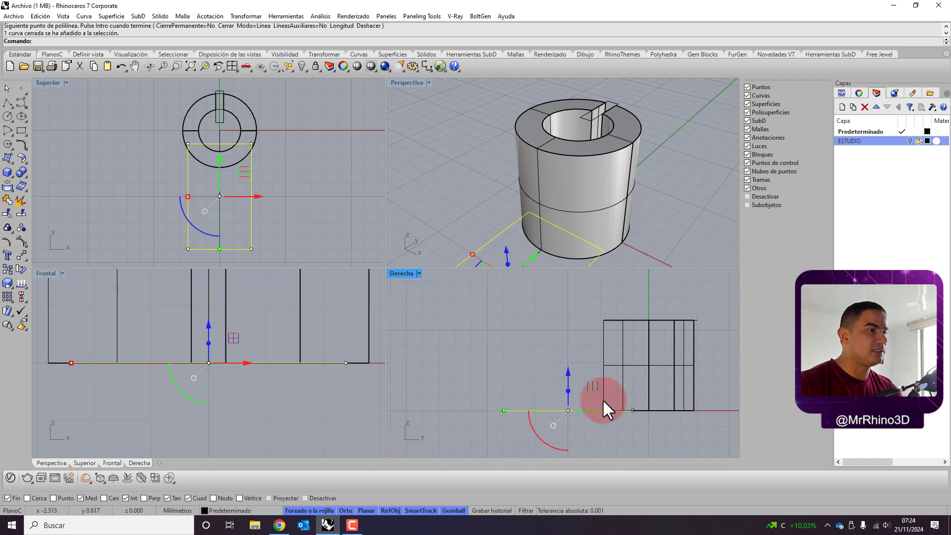
pyautogui.click(568, 388)
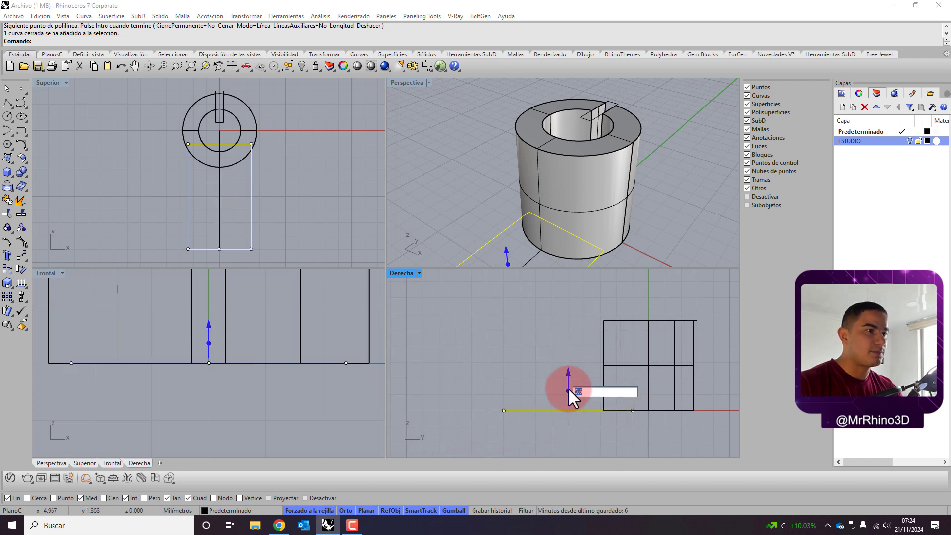
pyautogui.write('2.4')
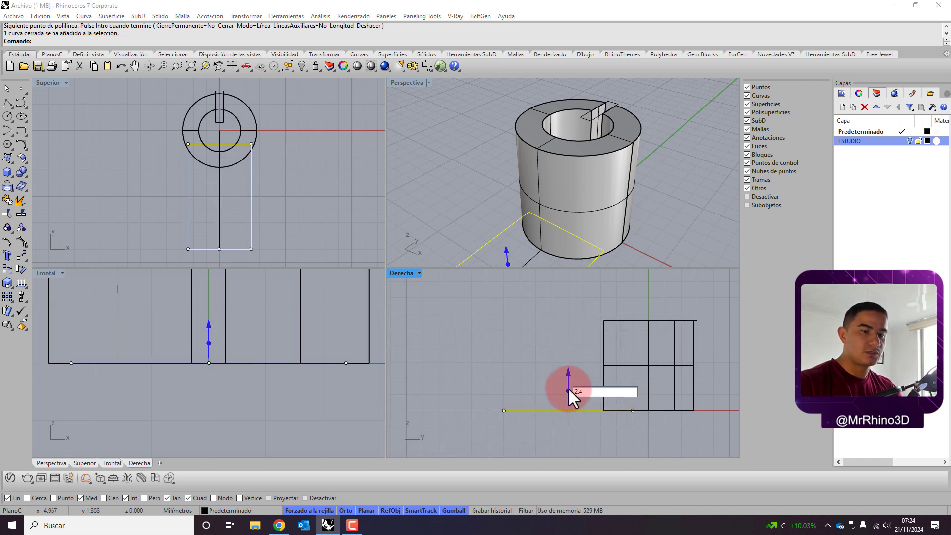
pyautogui.press('Return')
pyautogui.moveTo(604, 187); pyautogui.dragTo(560, 231, button='right')
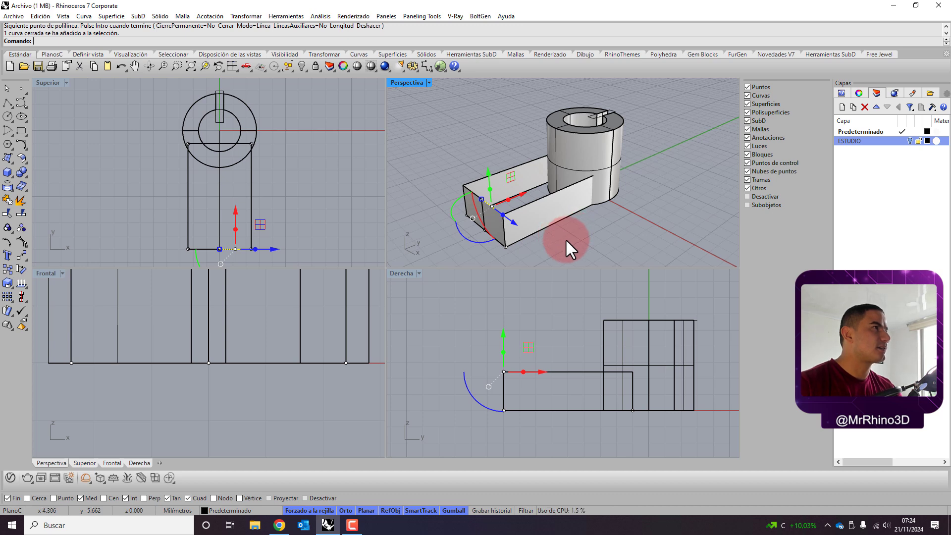
pyautogui.press('Escape')
# Cap the planar openings of the rectangular extrusion to make it a closed solid block
pyautogui.click(531, 218)
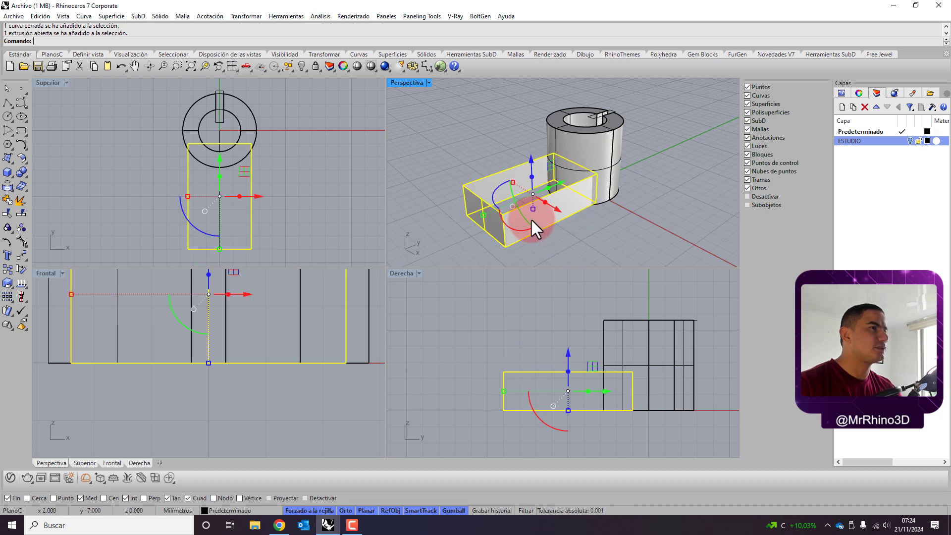
pyautogui.click(157, 16)
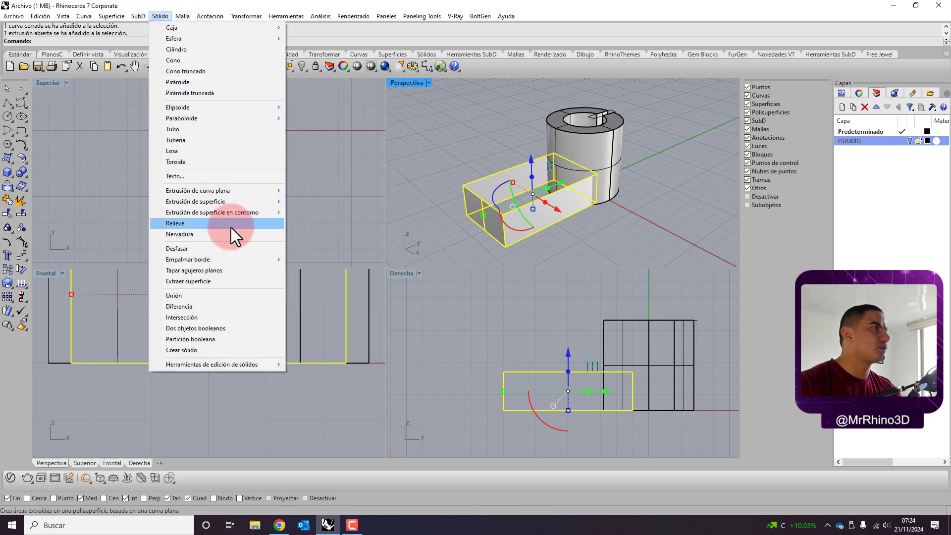
pyautogui.click(253, 266)
pyautogui.moveTo(502, 138); pyautogui.dragTo(527, 173, button='right')
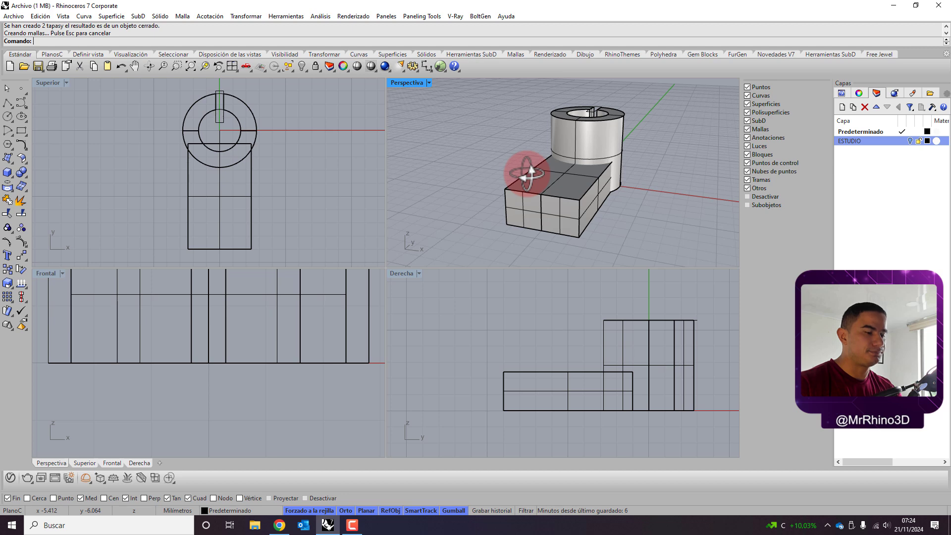
pyautogui.moveTo(569, 139)
pyautogui.mouseDown(button='right')
pyautogui.moveTo(558, 132)
pyautogui.moveTo(574, 146)
pyautogui.mouseUp(button='right')
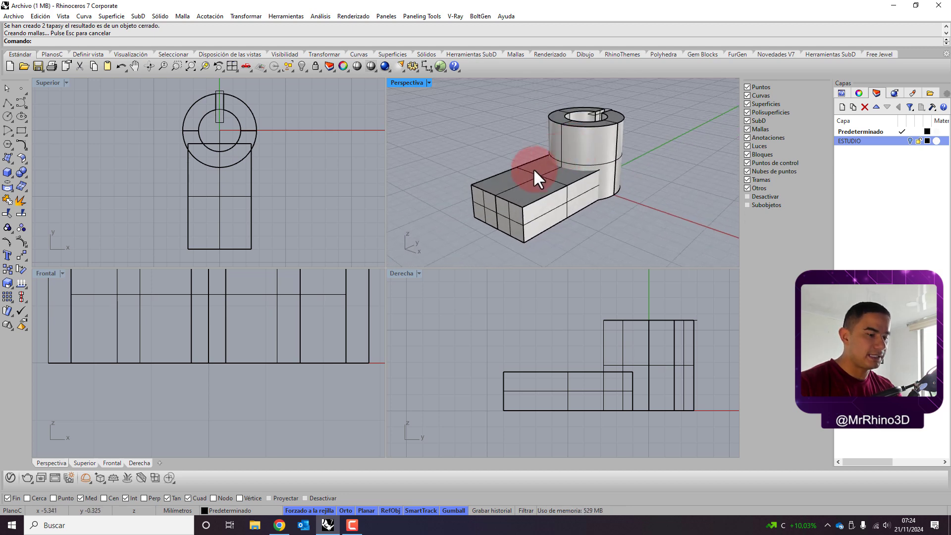
# Draw a circle of radius 1.6 mm in the Frontal view, centred on the midpoint of the block's upper front edge
pyautogui.scroll(2, 533, 168)
pyautogui.scroll(4, 222, 137)
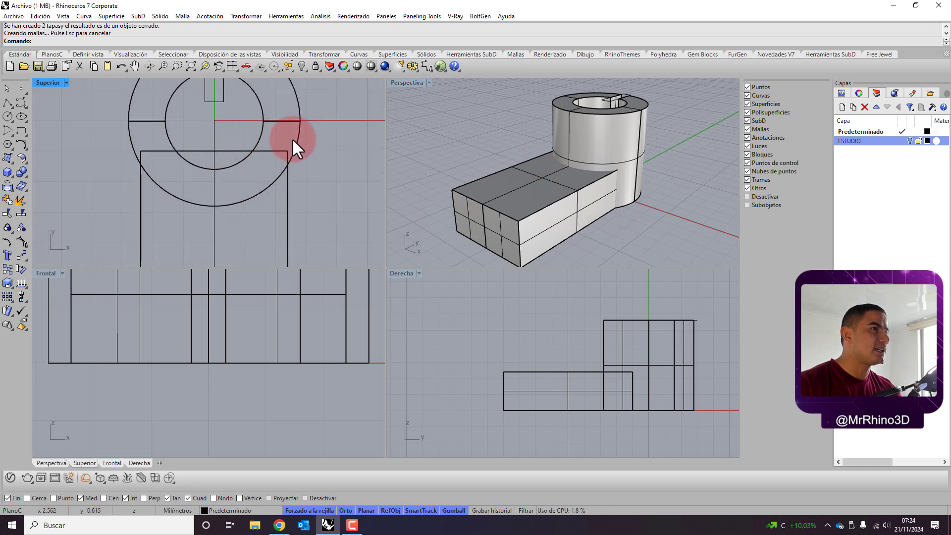
pyautogui.scroll(-5, 255, 154)
pyautogui.scroll(-5, 219, 343)
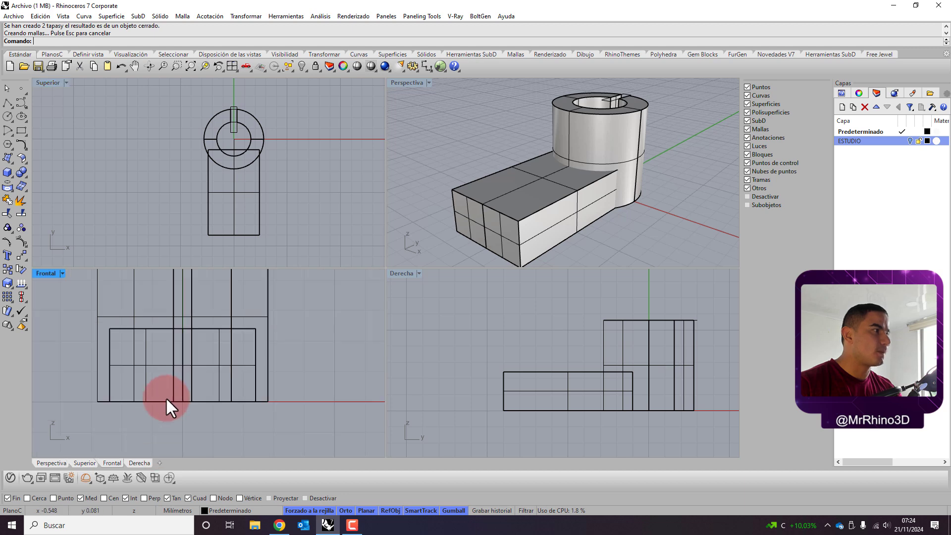
pyautogui.moveTo(171, 377)
pyautogui.mouseDown(button='right')
pyautogui.moveTo(208, 373)
pyautogui.moveTo(187, 371)
pyautogui.mouseUp(button='right')
pyautogui.scroll(2, 226, 388)
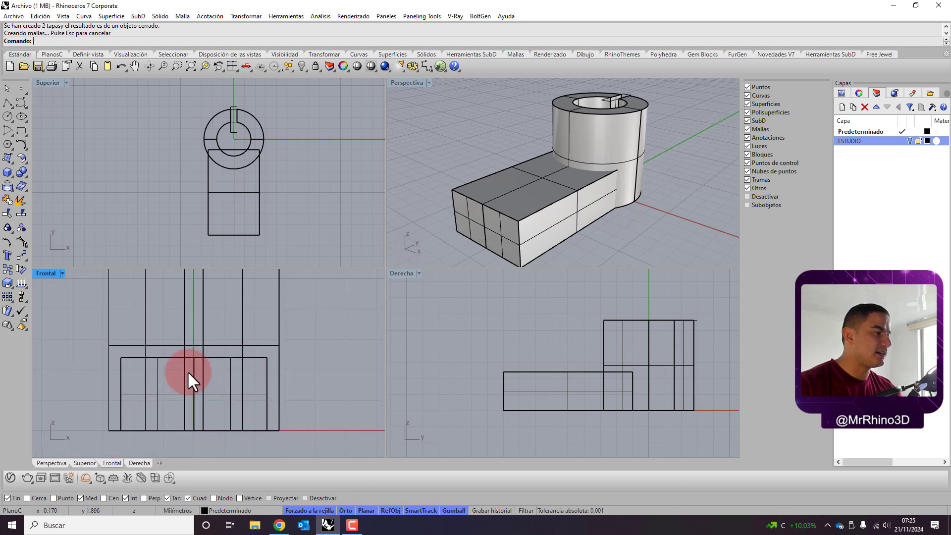
pyautogui.scroll(2, 187, 370)
pyautogui.click(8, 117)
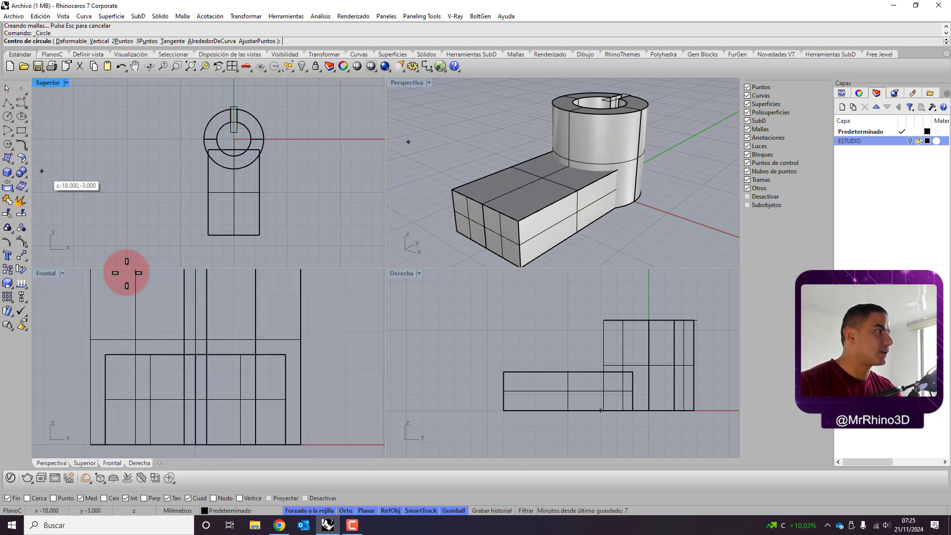
pyautogui.click(197, 354)
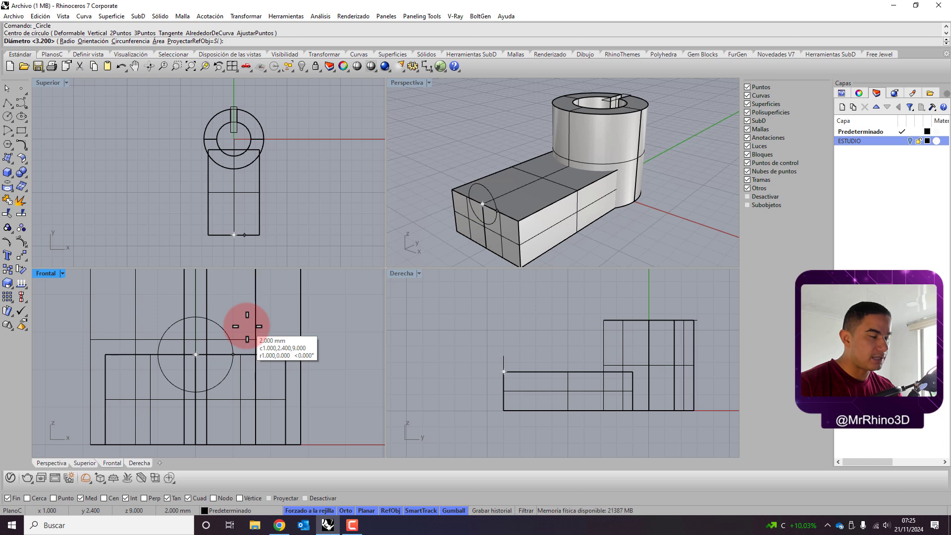
pyautogui.click(67, 42)
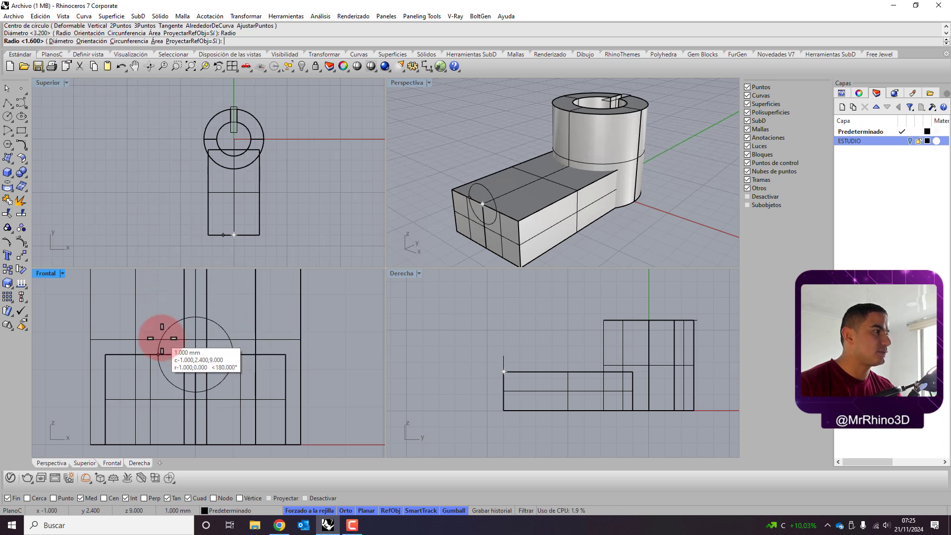
pyautogui.press('Return')
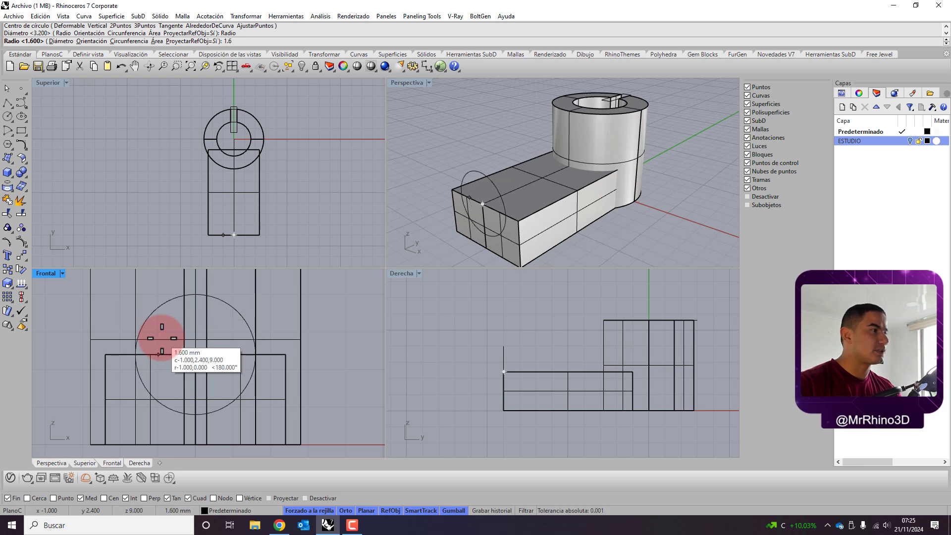
# Extrude the circle as a solid 4 mm along the block toward the tube, keeping the original curve
pyautogui.click(462, 170)
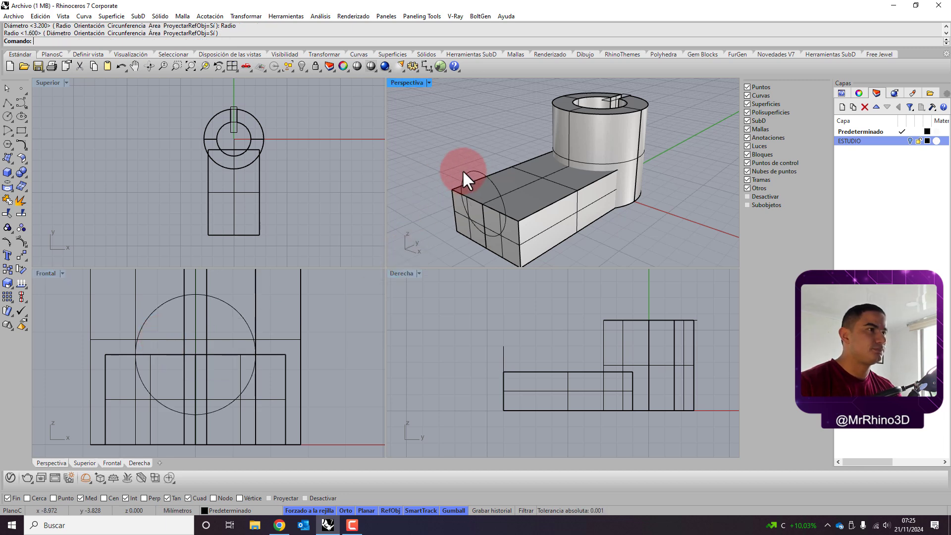
pyautogui.click(465, 170)
pyautogui.click(158, 16)
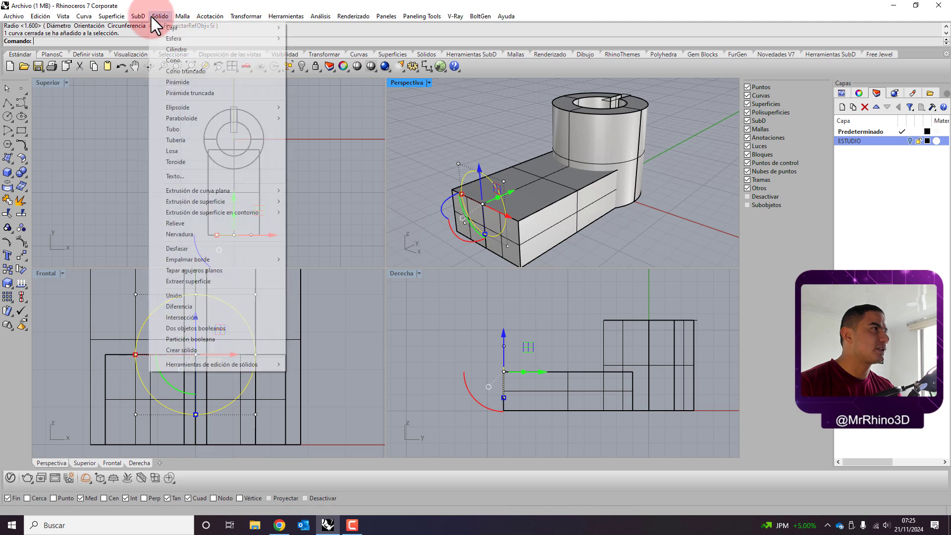
pyautogui.moveTo(249, 186)
pyautogui.click(317, 192)
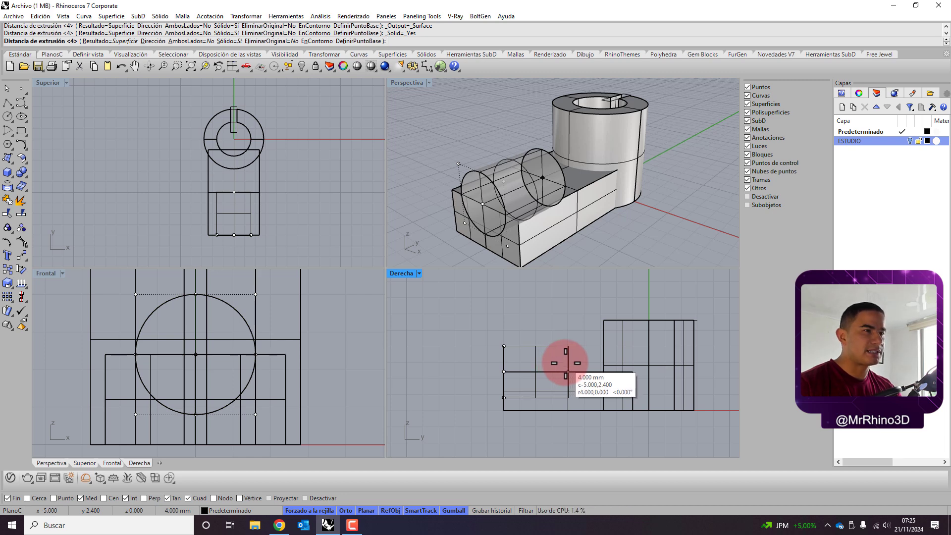
pyautogui.click(567, 364)
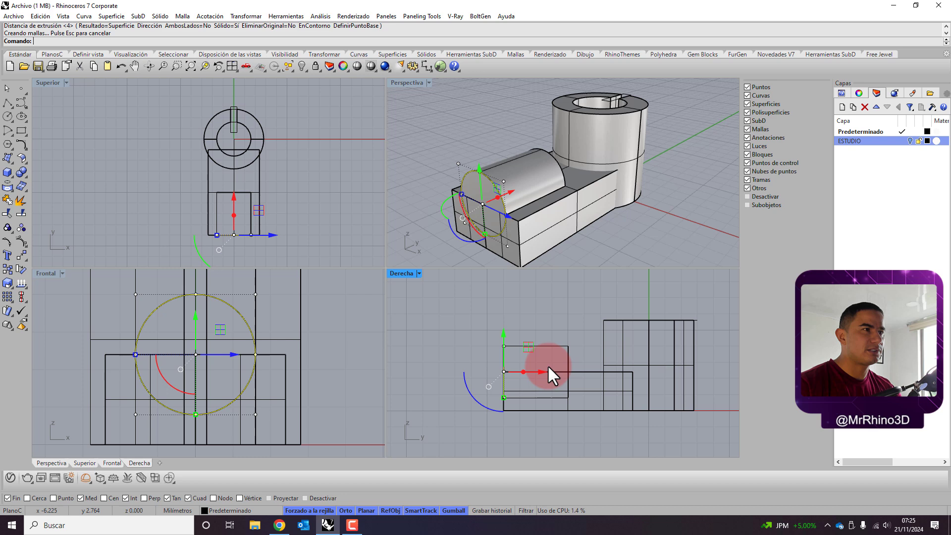
# Subtract the horizontal cylinder from the rectangular block with a Boolean difference
pyautogui.click(634, 222)
pyautogui.click(161, 12)
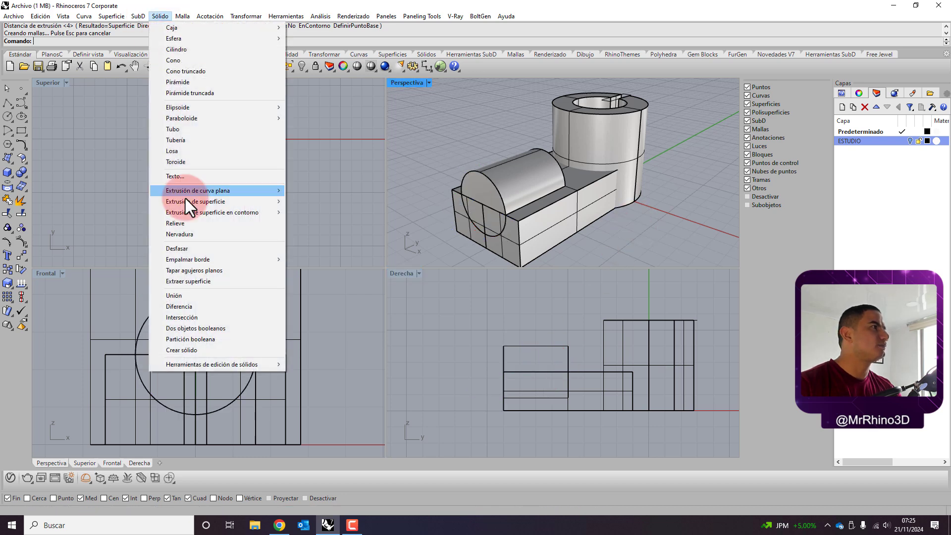
pyautogui.click(209, 309)
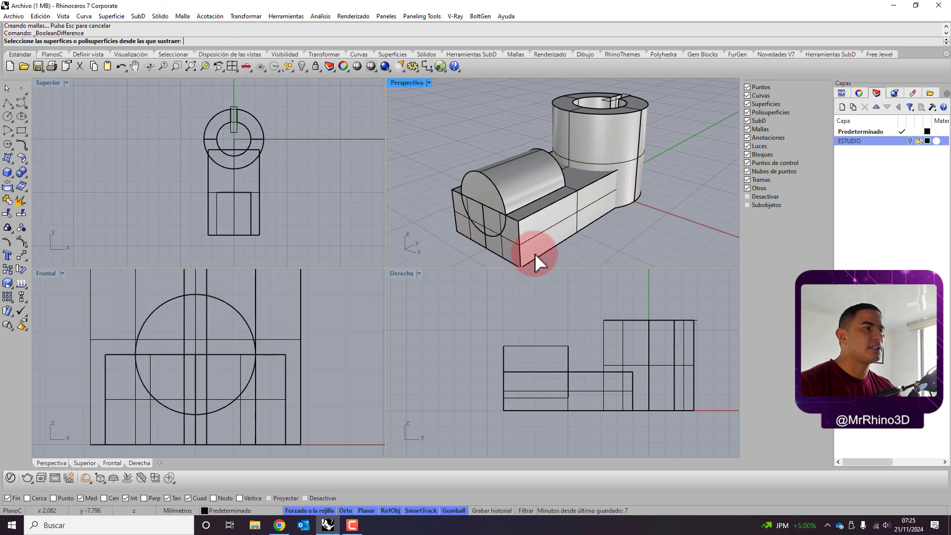
pyautogui.click(534, 254)
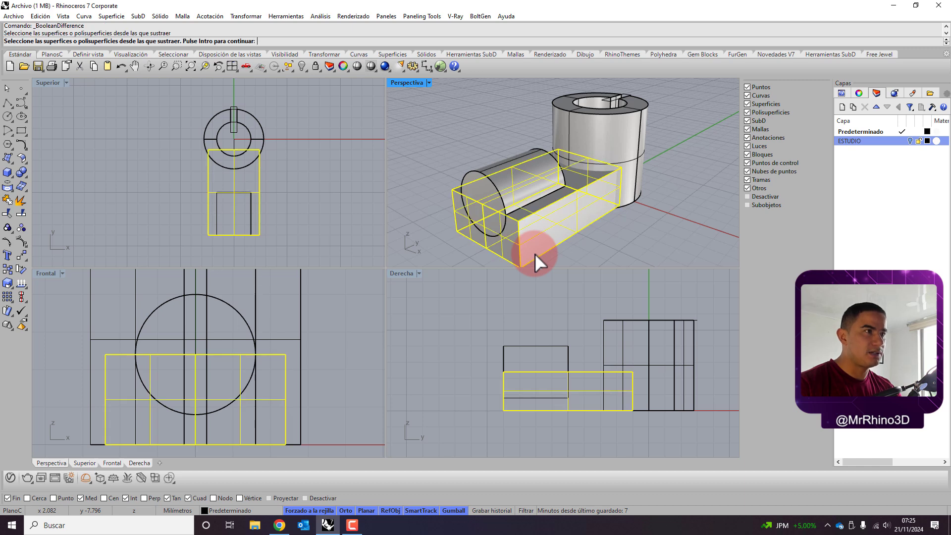
pyautogui.press('Return')
pyautogui.click(489, 161)
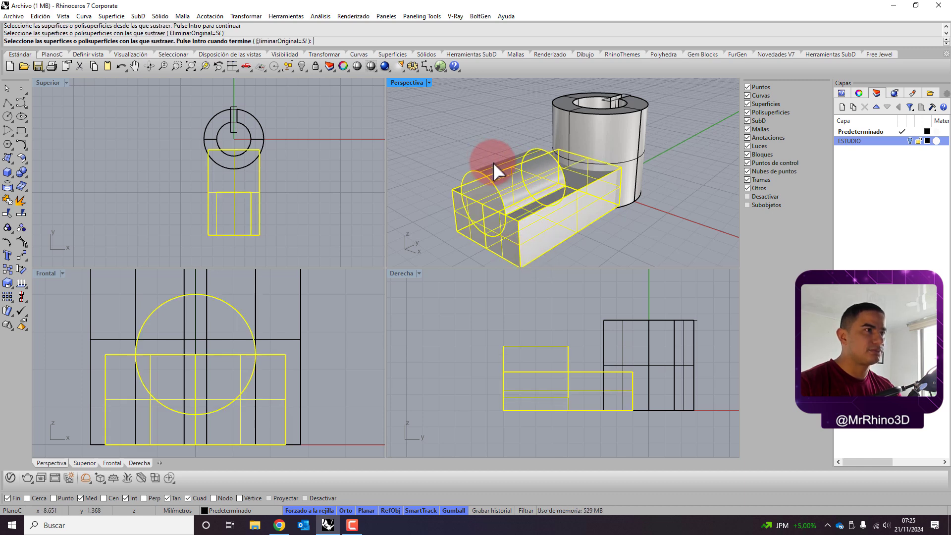
pyautogui.press('Return')
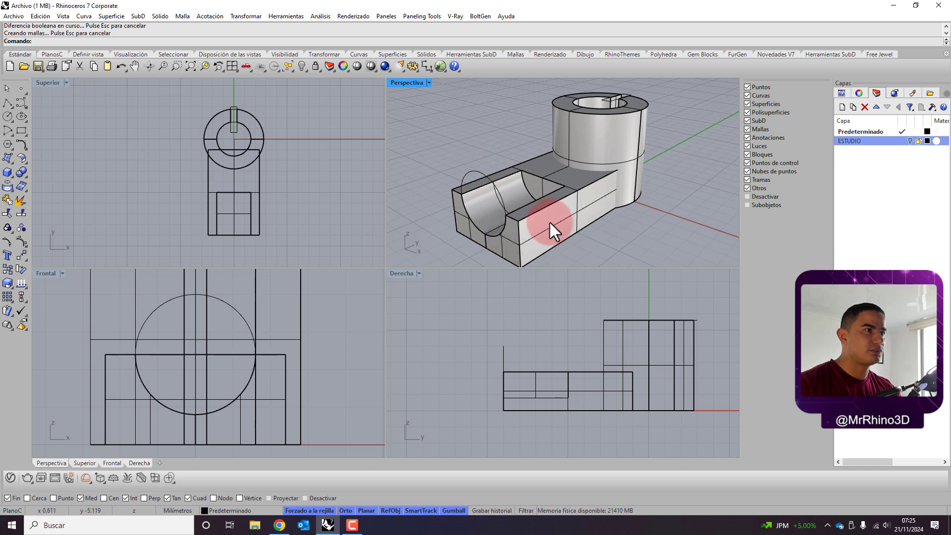
# Trim the arm's inner end in the Superior view, using the tube's outer circle curve as the cutting edge
pyautogui.moveTo(549, 221)
pyautogui.mouseDown(button='right')
pyautogui.moveTo(654, 179)
pyautogui.moveTo(548, 213)
pyautogui.mouseUp(button='right')
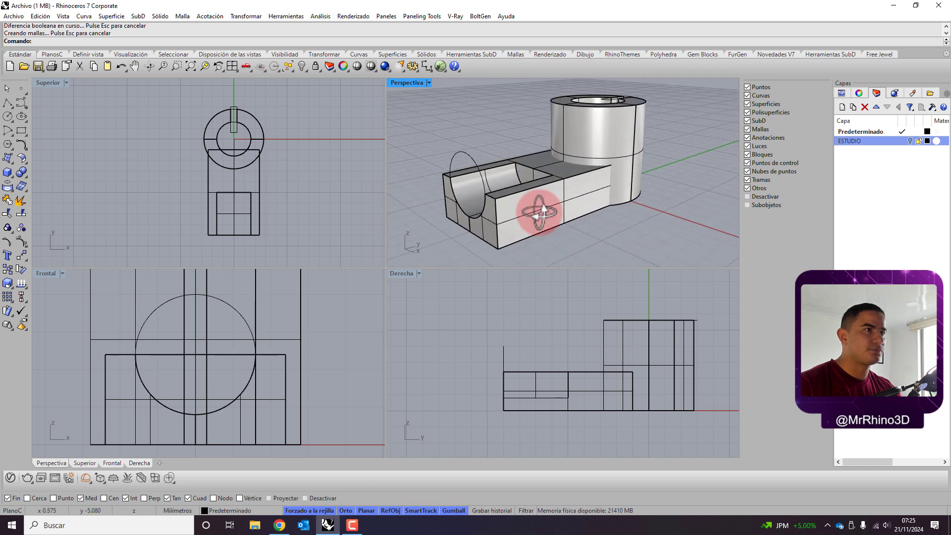
pyautogui.scroll(3, 253, 149)
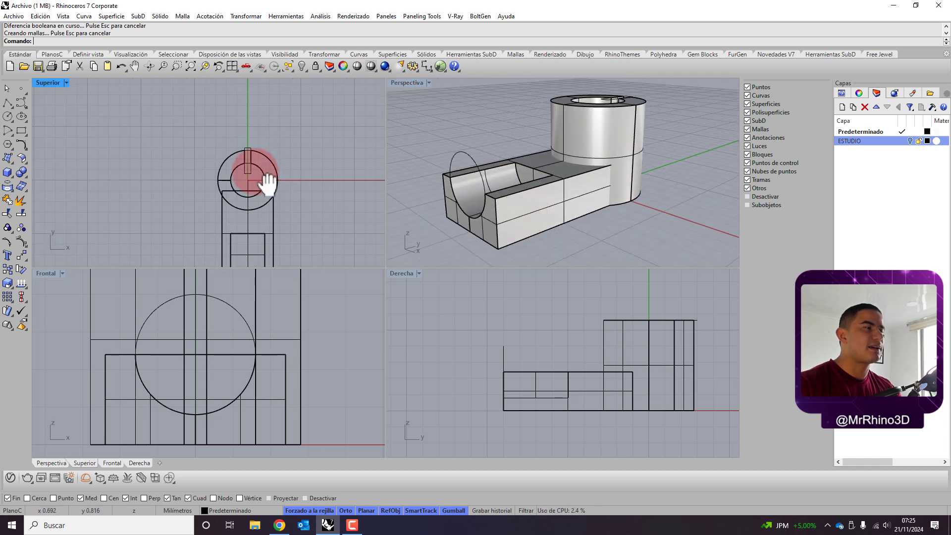
pyautogui.scroll(2, 263, 174)
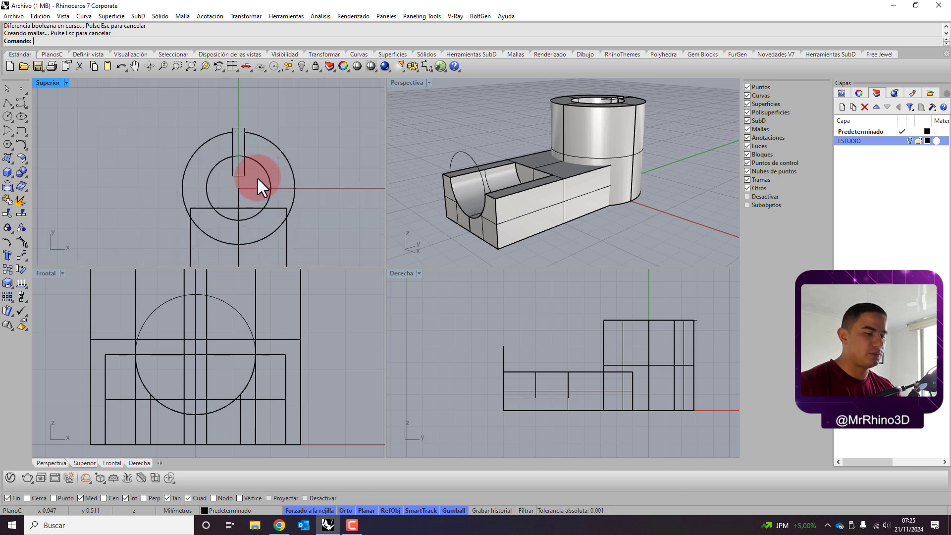
pyautogui.scroll(2, 263, 179)
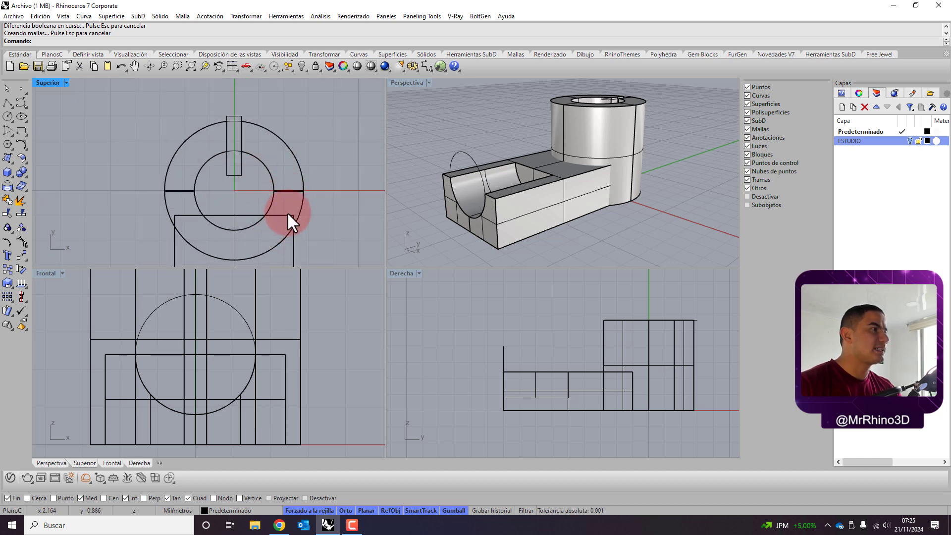
pyautogui.click(287, 212)
pyautogui.click(310, 162)
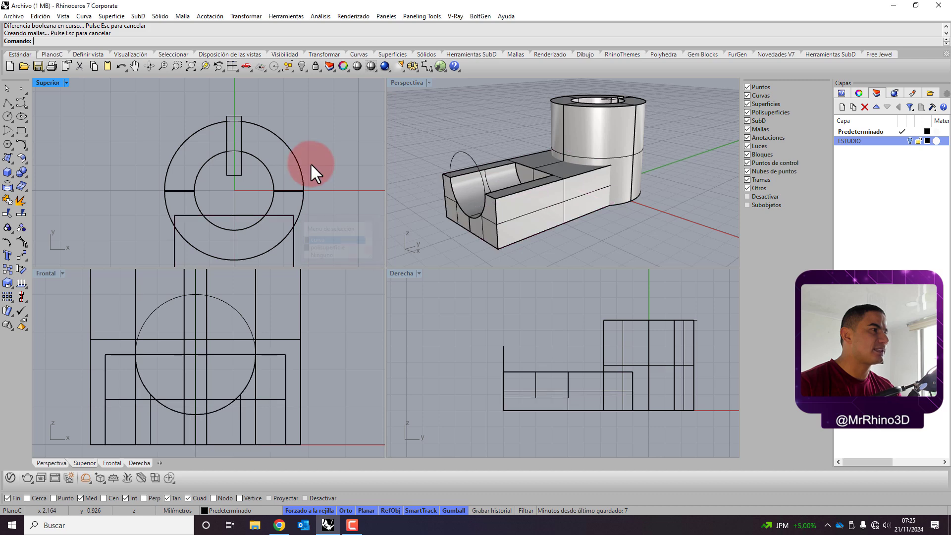
pyautogui.click(293, 160)
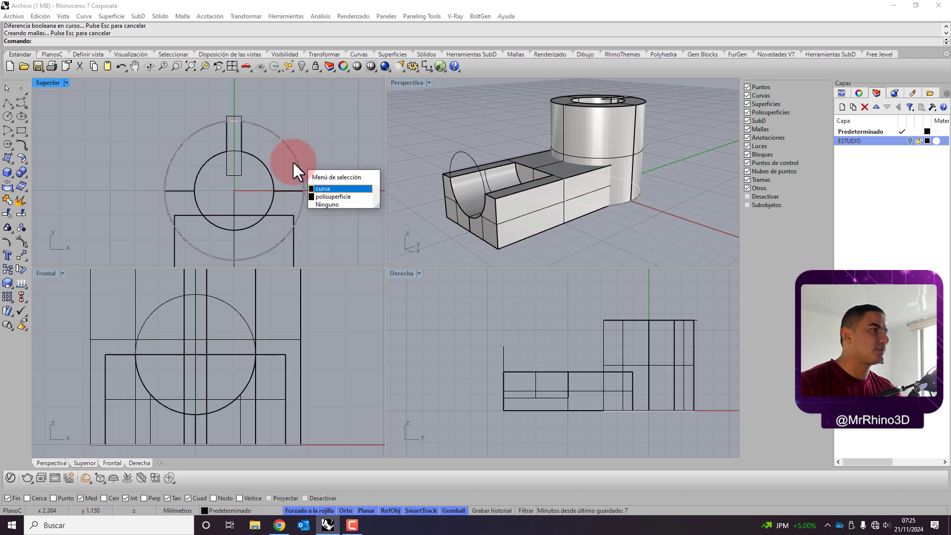
pyautogui.click(320, 189)
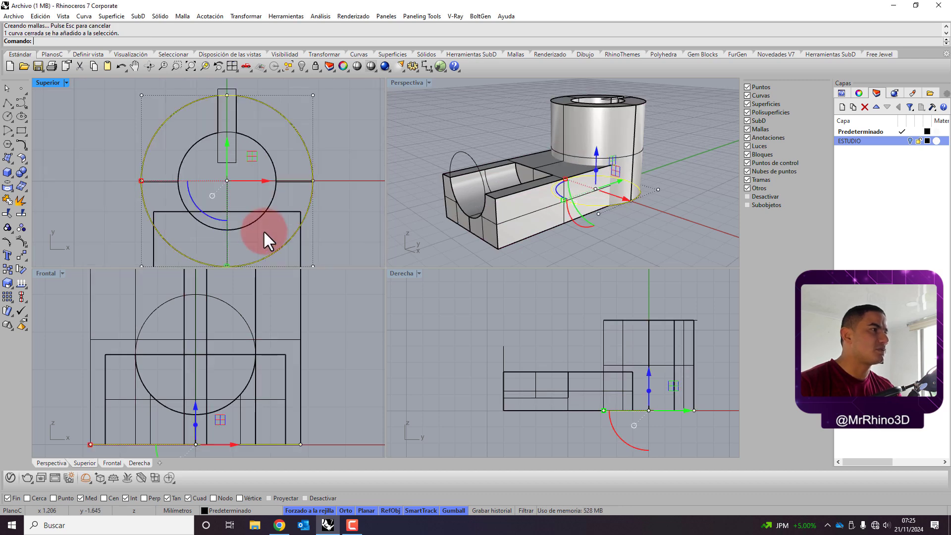
pyautogui.scroll(3, 263, 230)
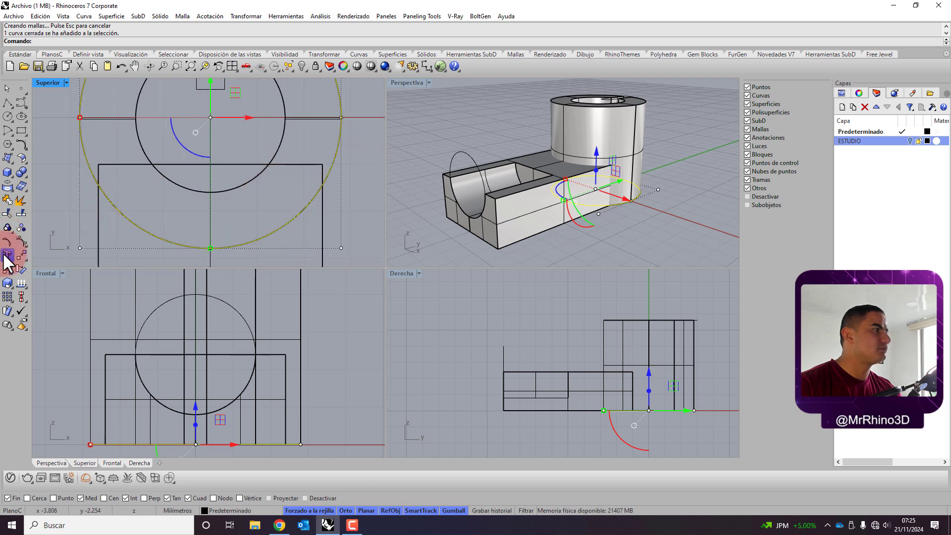
pyautogui.click(8, 214)
pyautogui.click(303, 164)
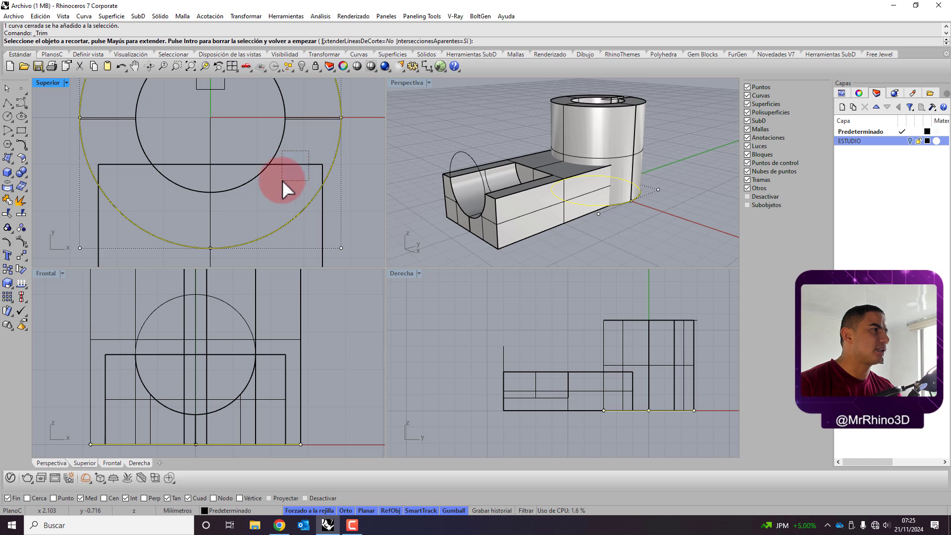
pyautogui.click(541, 242)
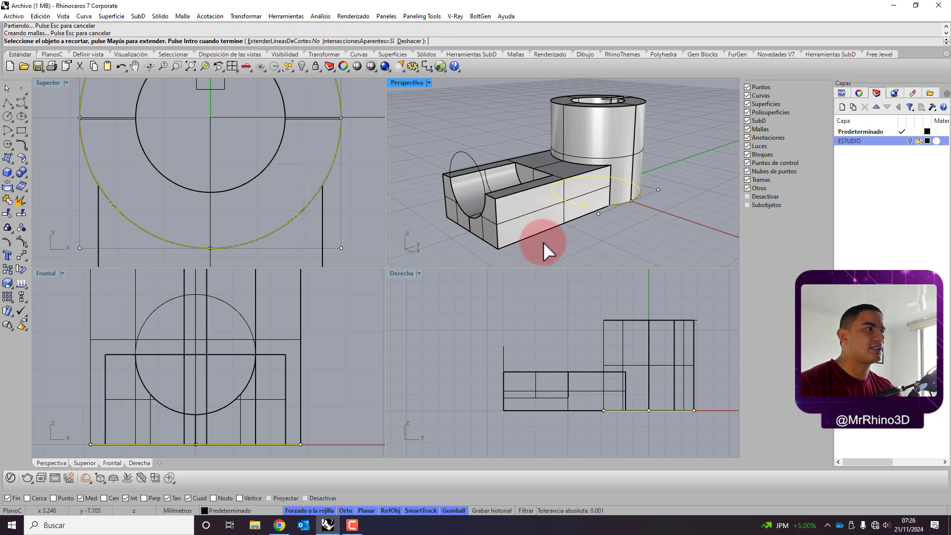
pyautogui.press('Return')
pyautogui.click(451, 231)
pyautogui.moveTo(451, 231)
pyautogui.mouseDown(button='right')
pyautogui.moveTo(573, 203)
pyautogui.moveTo(471, 209)
pyautogui.moveTo(460, 229)
pyautogui.mouseUp(button='right')
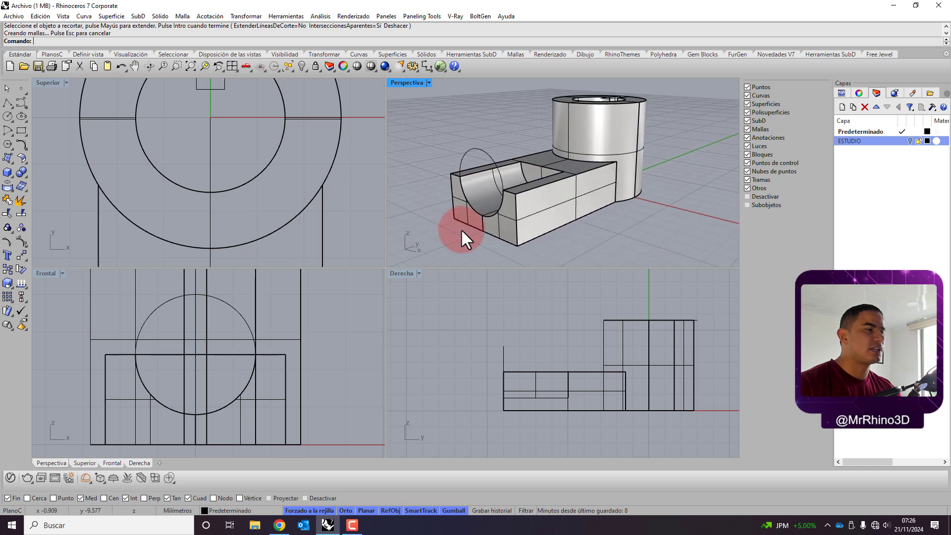
# Undo the trim, and unite the arm and the slotted tube with a Boolean union
pyautogui.hotkey('ctrl', 'z')
pyautogui.press('Escape')
pyautogui.scroll(-5, 449, 213)
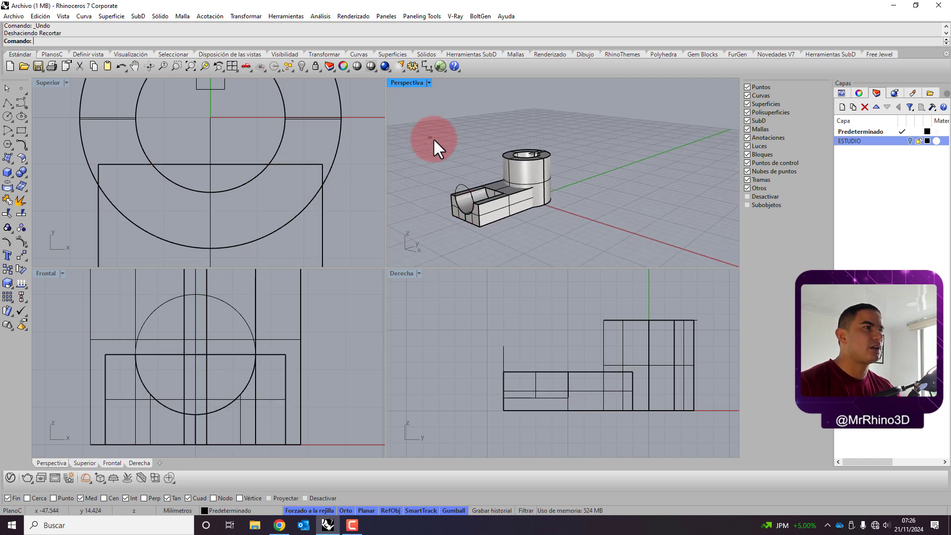
pyautogui.moveTo(434, 139); pyautogui.dragTo(618, 247)
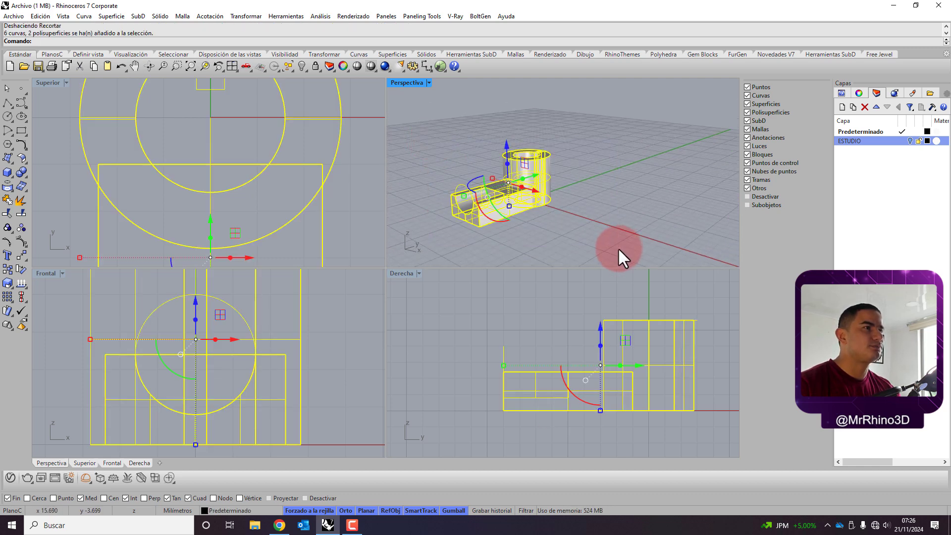
pyautogui.click(155, 18)
pyautogui.click(245, 295)
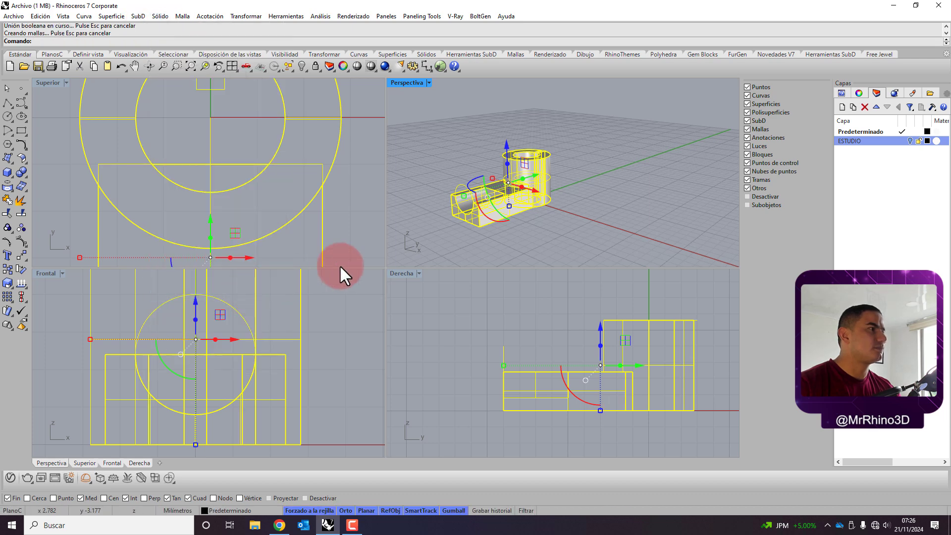
pyautogui.click(314, 200)
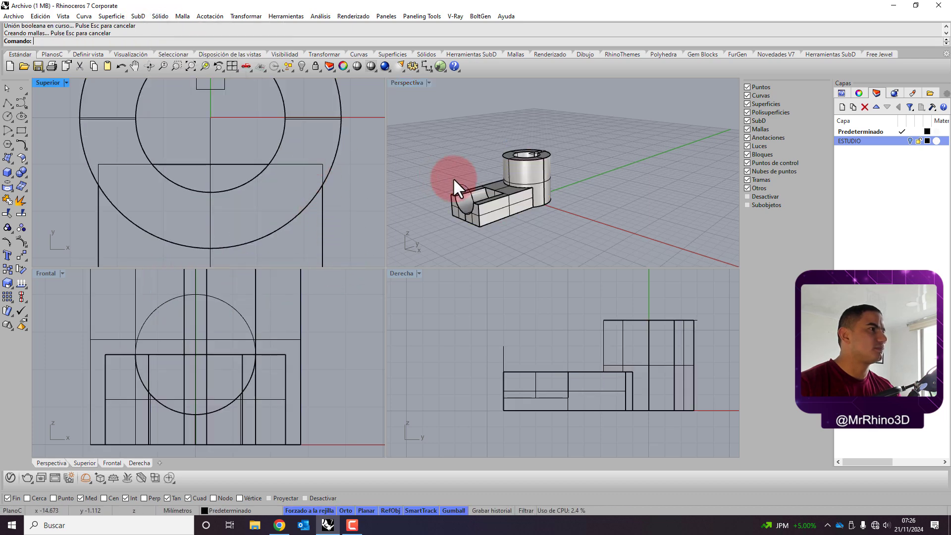
# Extract the surfaces of the arm's end that protrude into the tube's bore, along with the tube's bottom face
pyautogui.moveTo(453, 177); pyautogui.dragTo(498, 186, button='right')
pyautogui.scroll(4, 519, 132)
pyautogui.moveTo(520, 132); pyautogui.dragTo(543, 204, button='right')
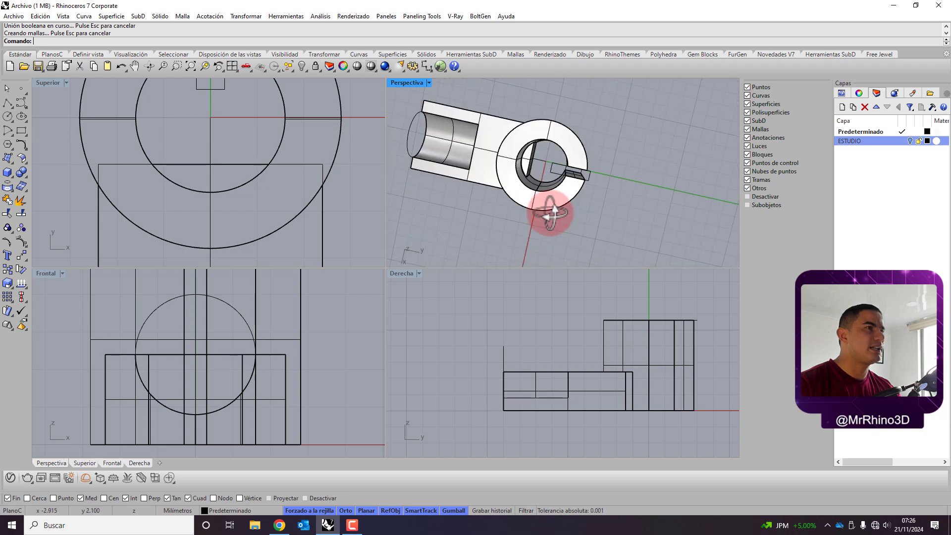
pyautogui.scroll(6, 534, 141)
pyautogui.click(516, 177)
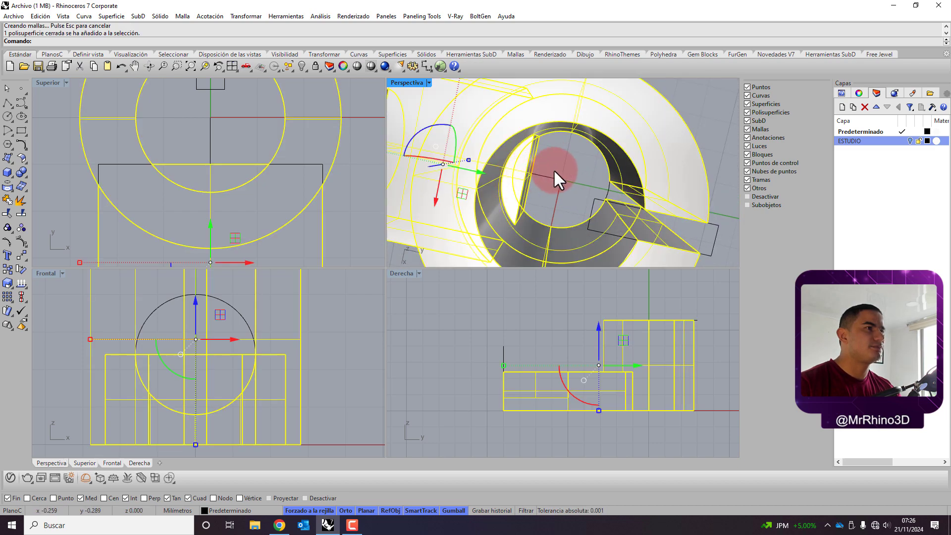
pyautogui.click(525, 174)
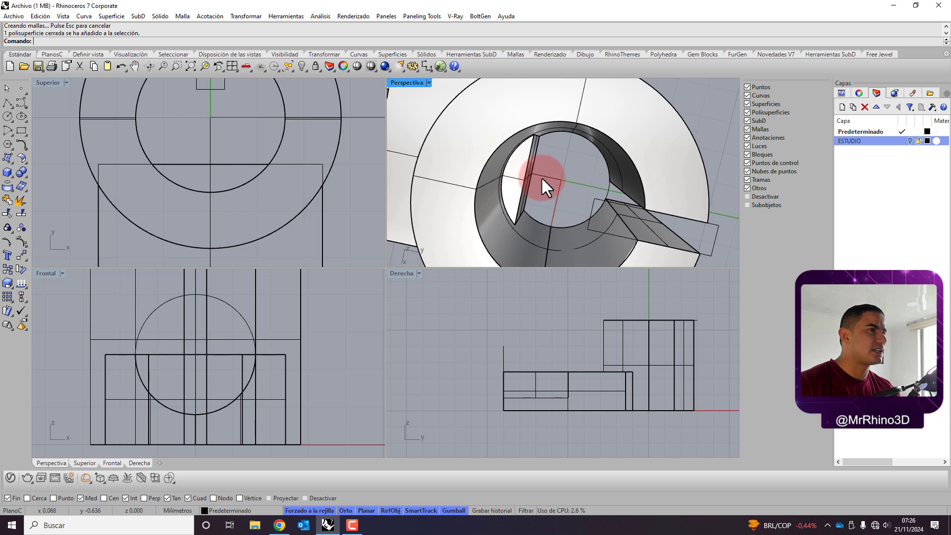
pyautogui.rightClick(22, 204)
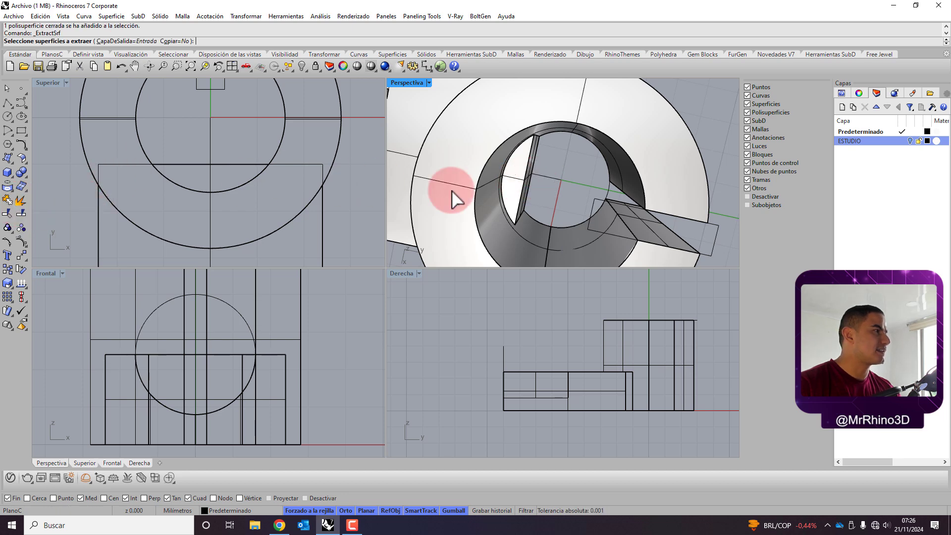
pyautogui.click(516, 161)
pyautogui.moveTo(526, 163); pyautogui.dragTo(534, 142, button='right')
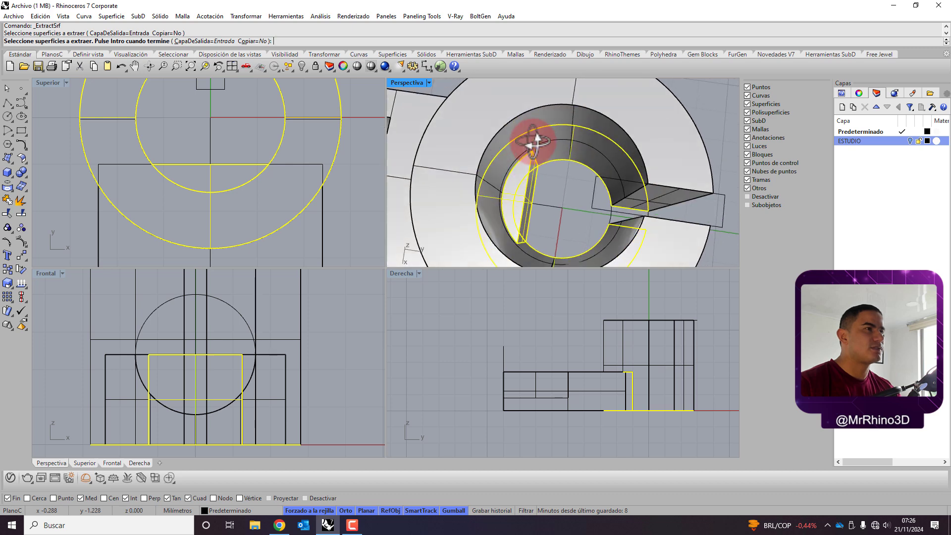
pyautogui.press('Return')
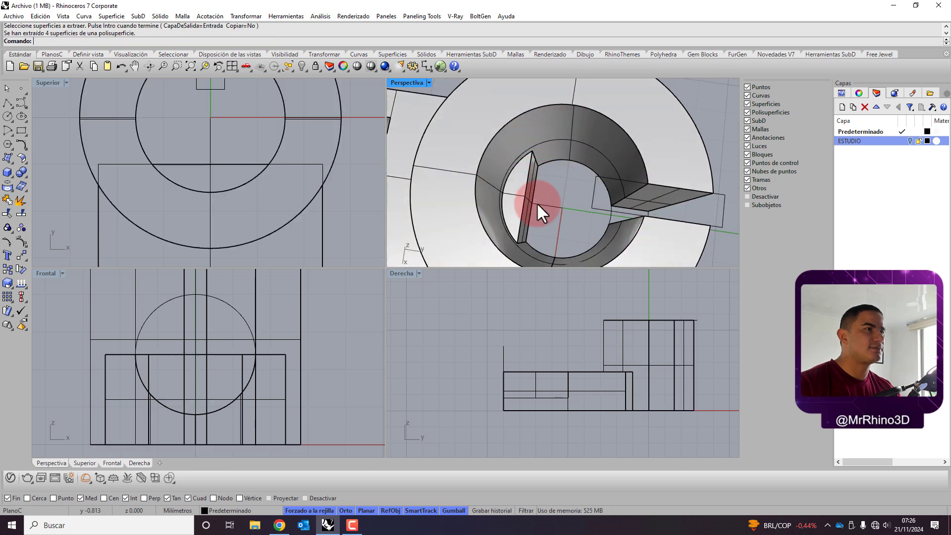
# Delete the three extracted surfaces of the arm's end inside the bore, leaving the rectangle and line curves out of the selection
pyautogui.click(530, 221)
pyautogui.press('Escape')
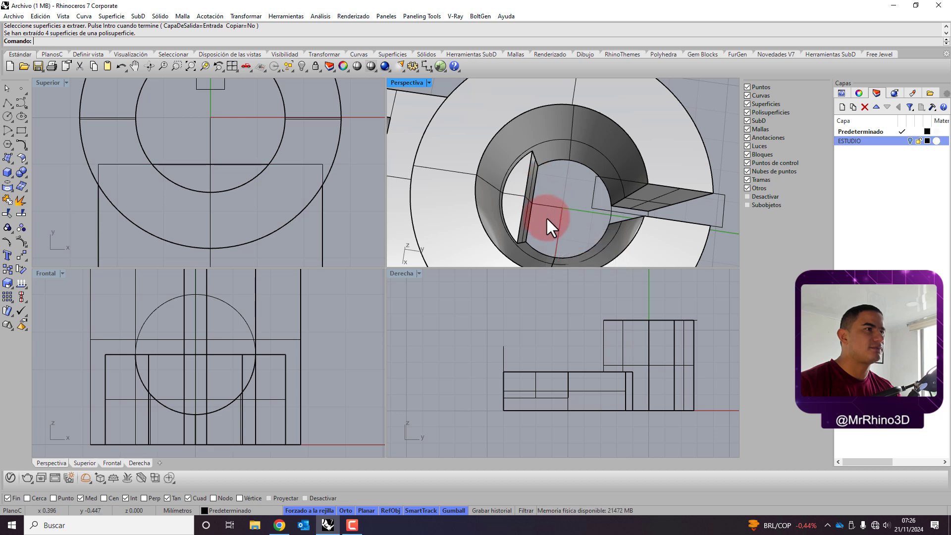
pyautogui.moveTo(520, 186); pyautogui.dragTo(519, 186)
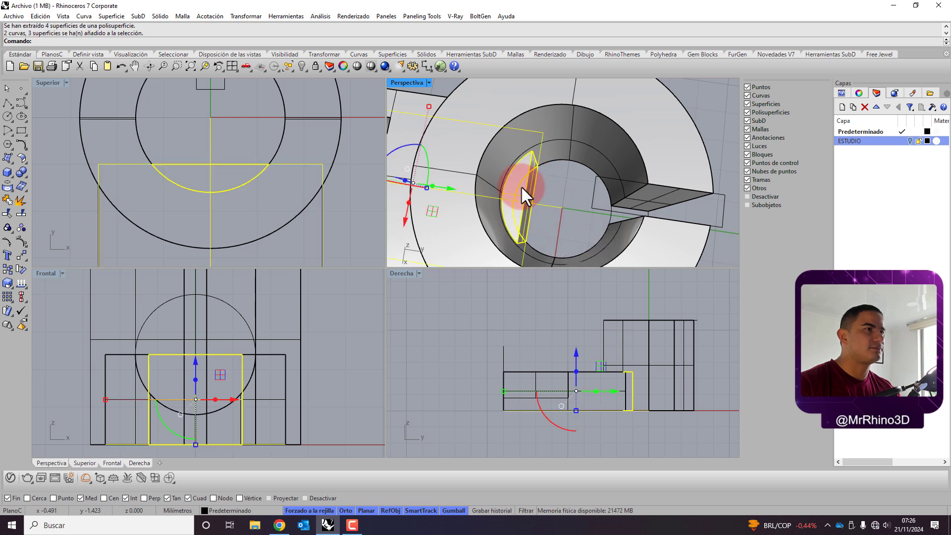
pyautogui.keyDown('ctrl'); pyautogui.click(530, 130); pyautogui.keyUp('ctrl')
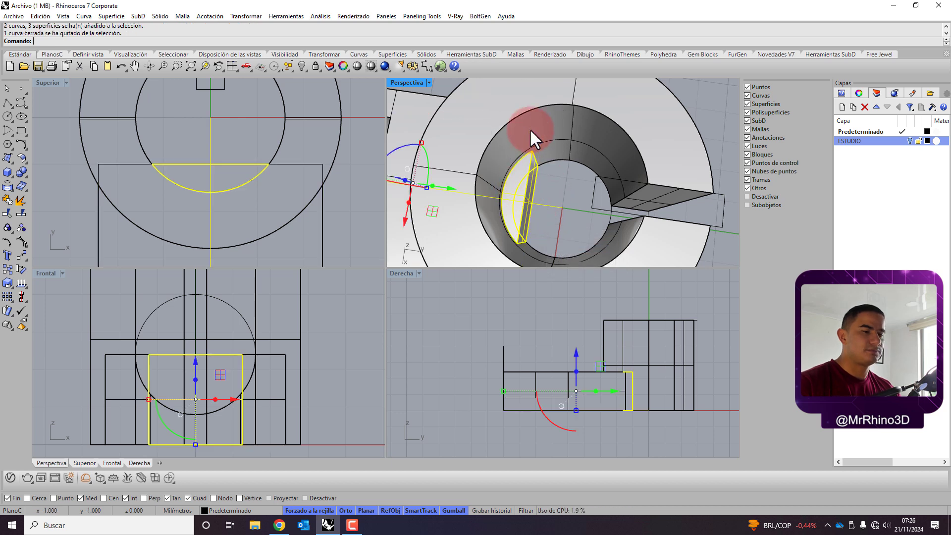
pyautogui.keyDown('ctrl'); pyautogui.click(549, 205); pyautogui.keyUp('ctrl')
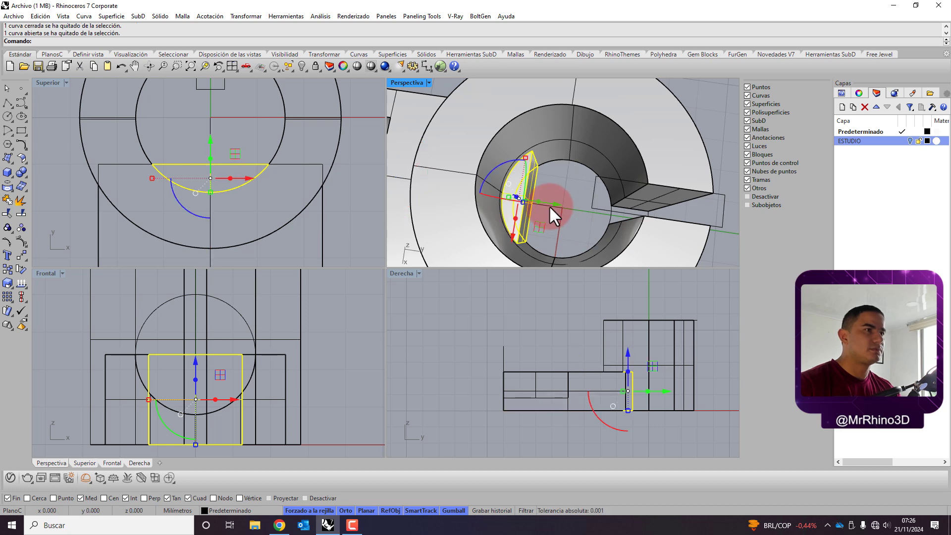
pyautogui.press('Delete')
pyautogui.moveTo(481, 209); pyautogui.dragTo(506, 176, button='right')
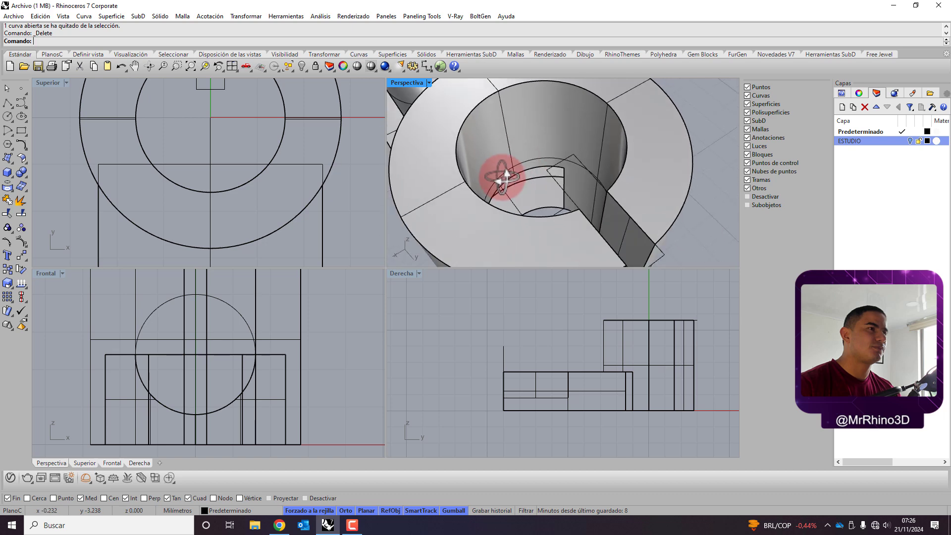
# Undo the surface deletion, the surface extraction and the Boolean union
pyautogui.hotkey('ctrl', 'z')
pyautogui.hotkey('ctrl', 'z')
pyautogui.hotkey('ctrl', 'z')
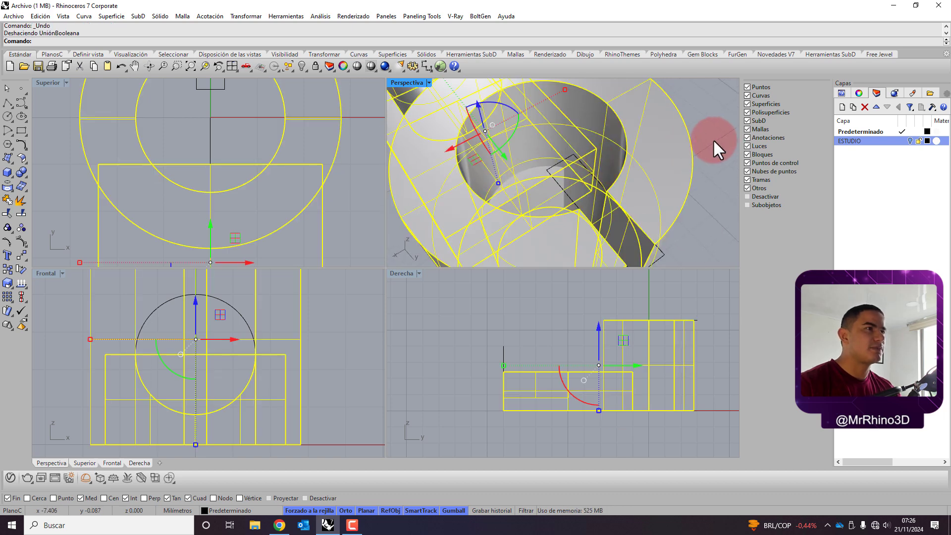
pyautogui.click(714, 141)
pyautogui.moveTo(461, 164); pyautogui.dragTo(575, 171, button='right')
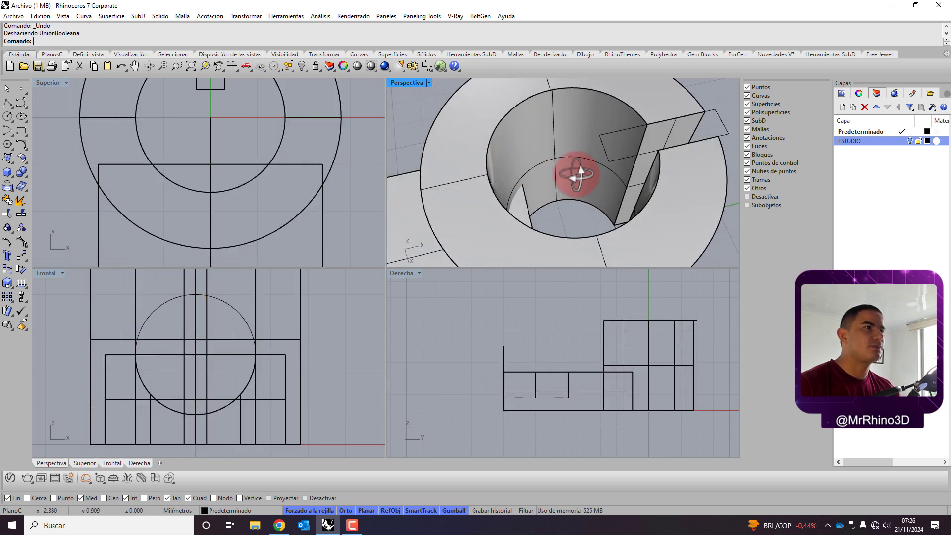
# Trim off the arm's portion inside the tube's outer circle in the Superior view, using that circle as the cutter
pyautogui.click(332, 163)
pyautogui.click(364, 191)
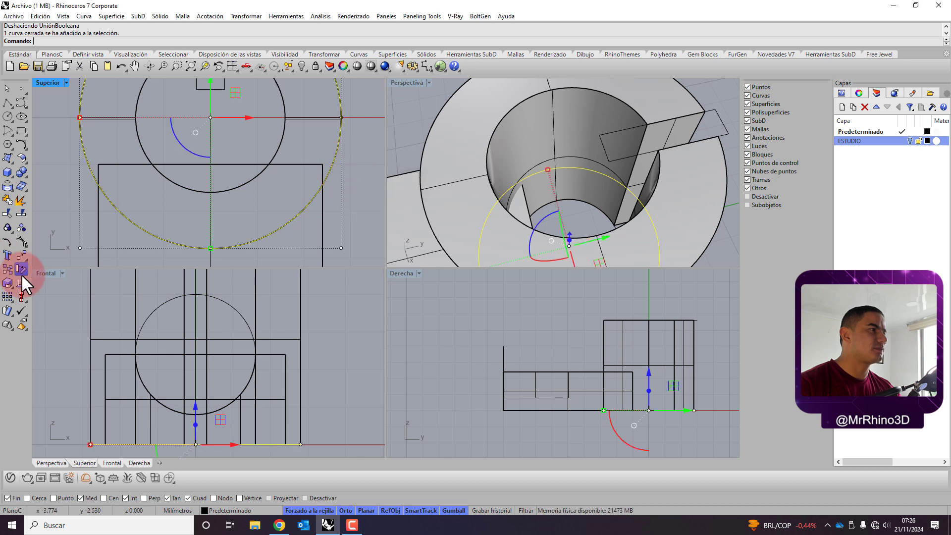
pyautogui.click(7, 214)
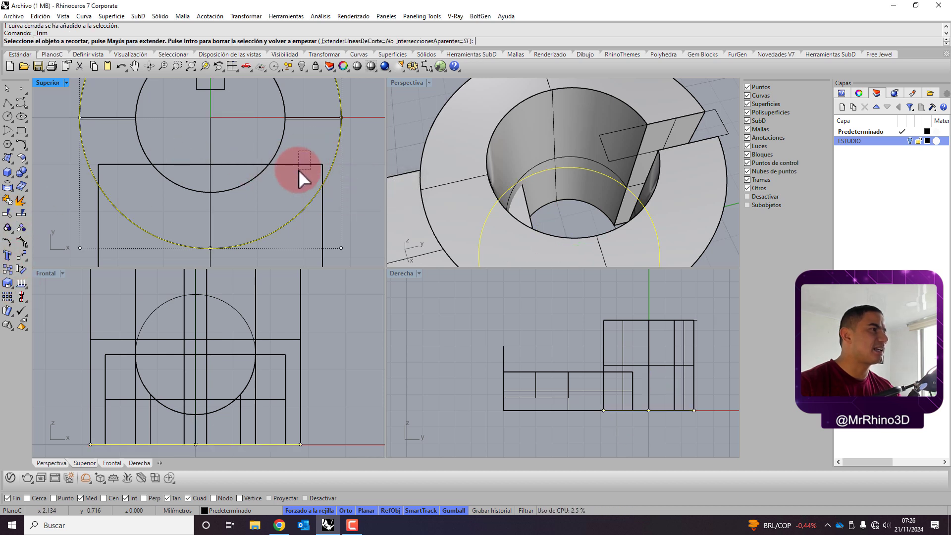
pyautogui.moveTo(299, 170); pyautogui.dragTo(296, 171)
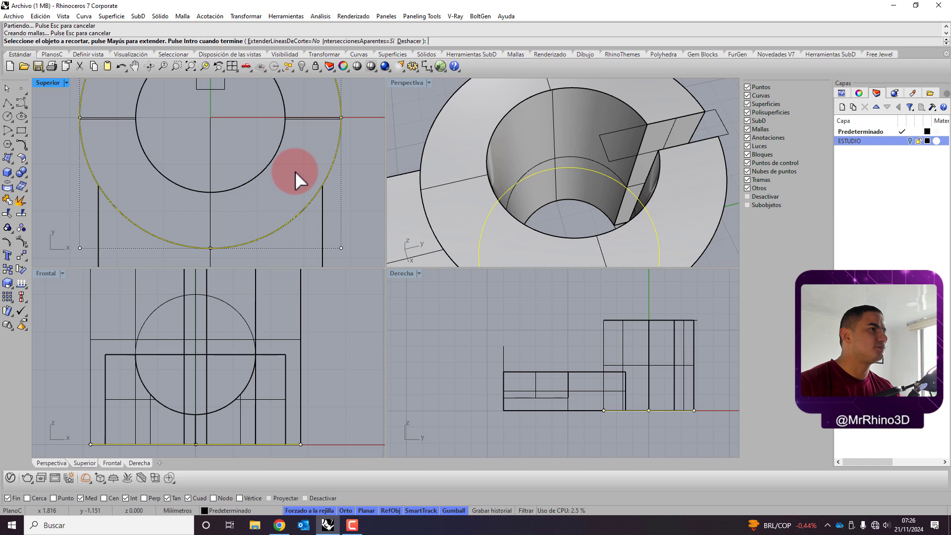
pyautogui.rightClick(503, 180)
pyautogui.moveTo(493, 185); pyautogui.dragTo(409, 102, button='right')
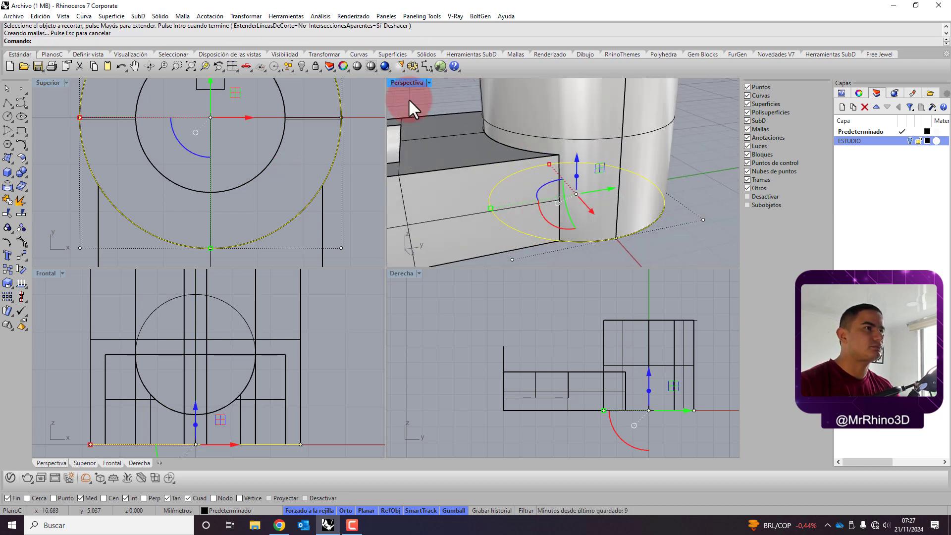
# Set the Perspectiva view to the Semitransparente display mode and select the trimmed arm
pyautogui.click(430, 82)
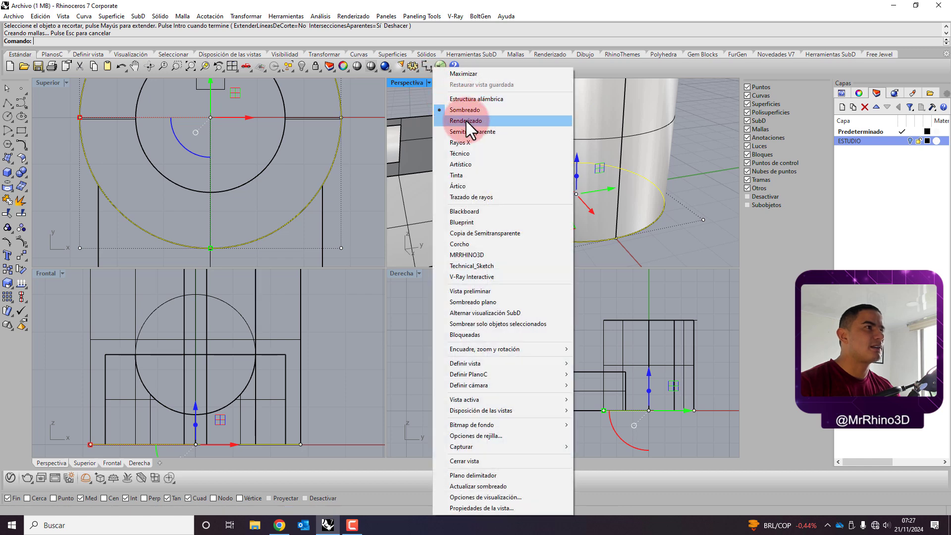
pyautogui.click(465, 133)
pyautogui.moveTo(539, 211); pyautogui.dragTo(371, 156, button='right')
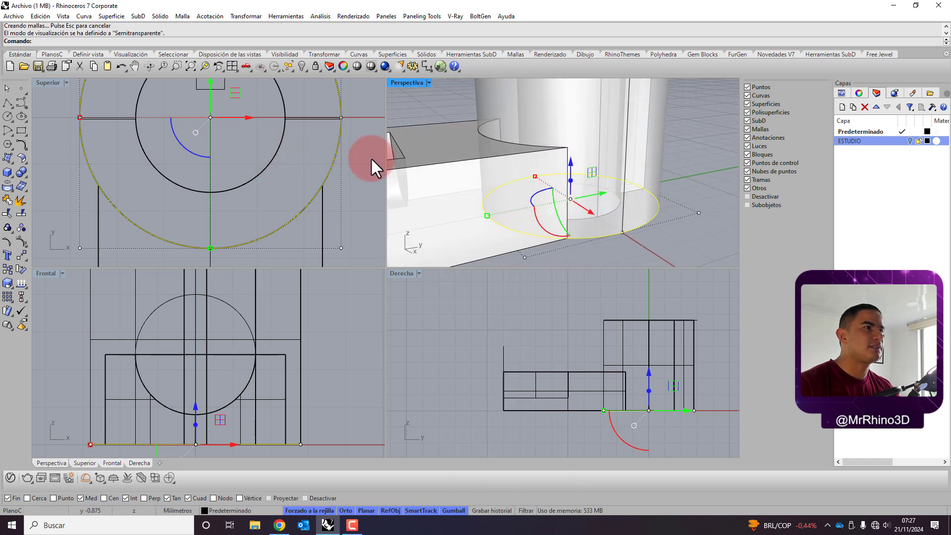
pyautogui.click(468, 151)
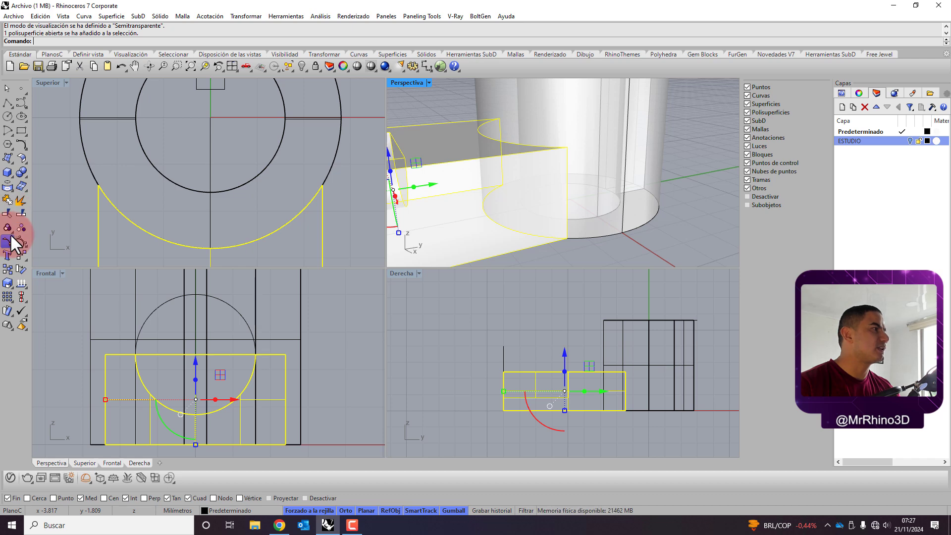
# Trim away the part of the tube's outer wall enclosed by the arm, using the trimmed arm as the cutter
pyautogui.click(13, 214)
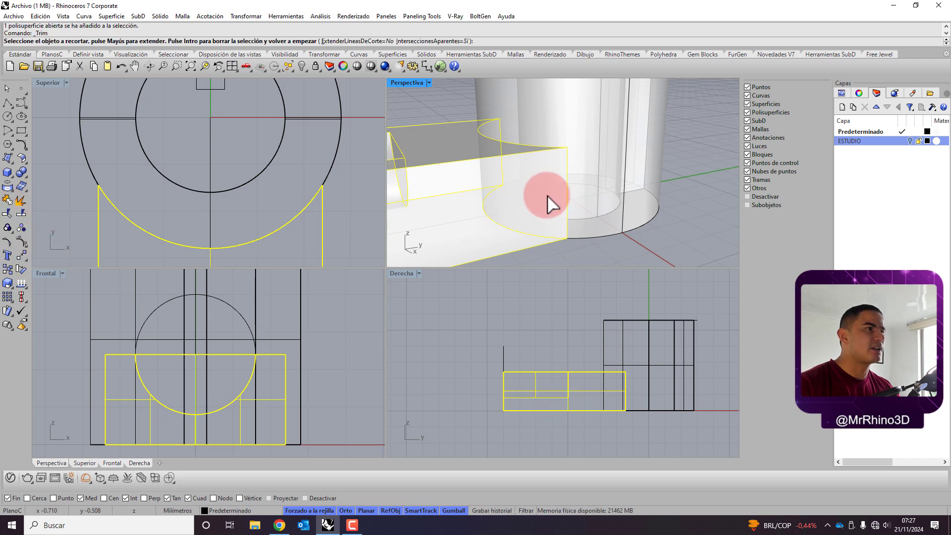
pyautogui.click(507, 213)
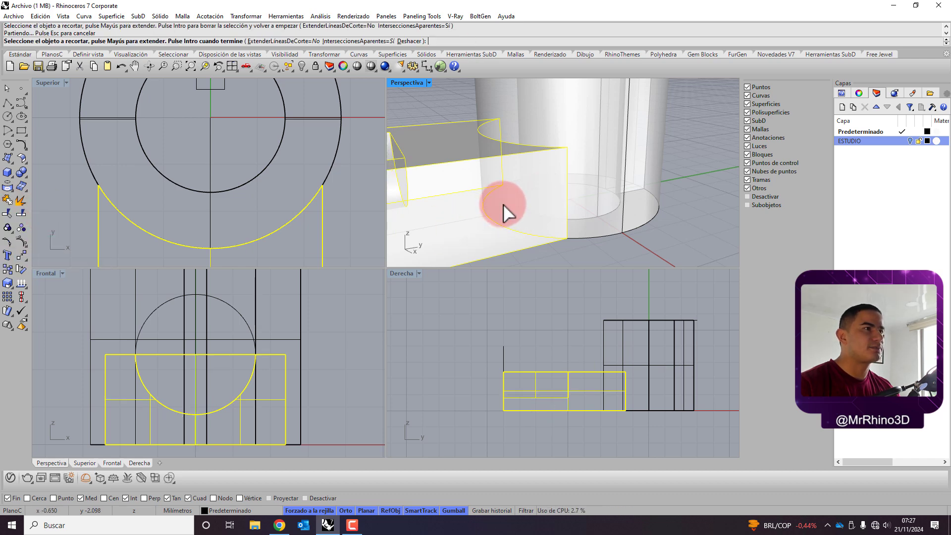
pyautogui.click(480, 144)
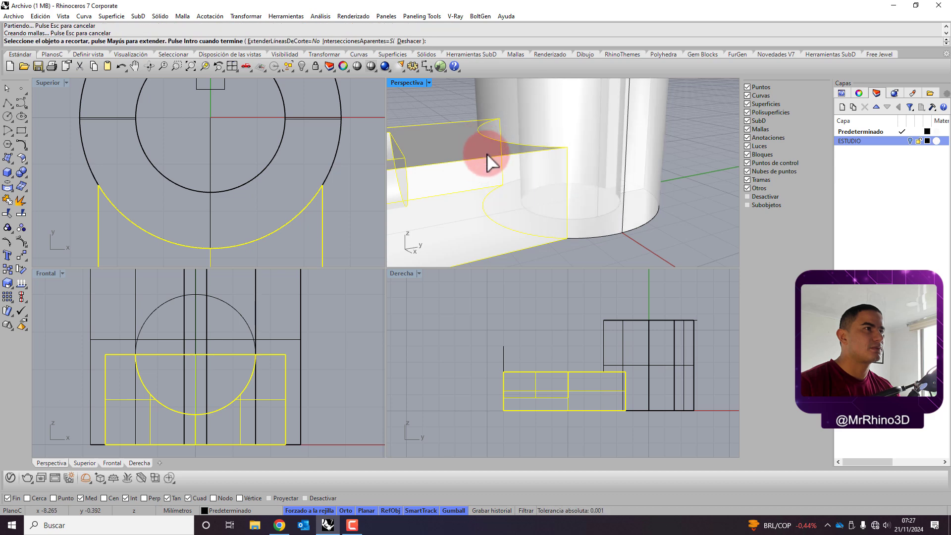
pyautogui.press('Return')
# Join the trimmed tube and the arm into one polysurface and select it to check that it is closed
pyautogui.moveTo(597, 264); pyautogui.dragTo(467, 109)
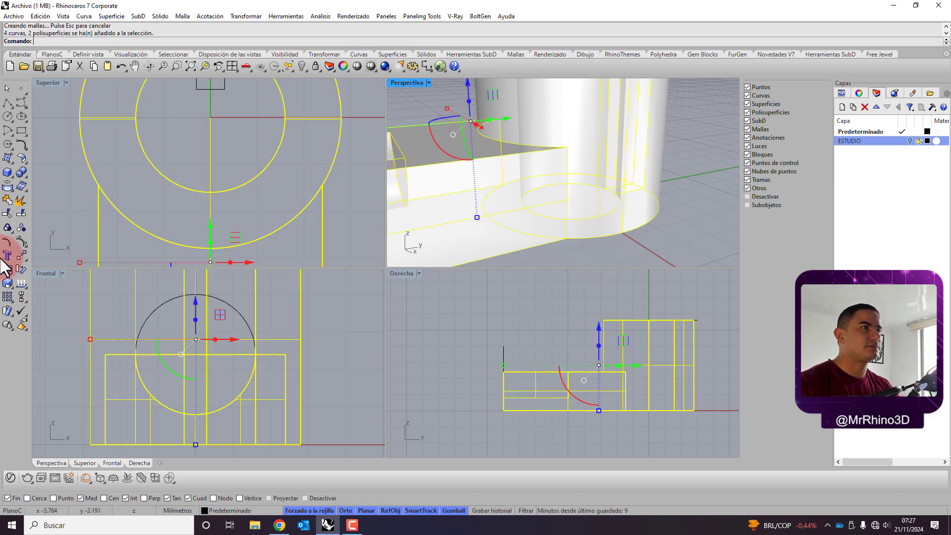
pyautogui.click(7, 200)
pyautogui.click(667, 195)
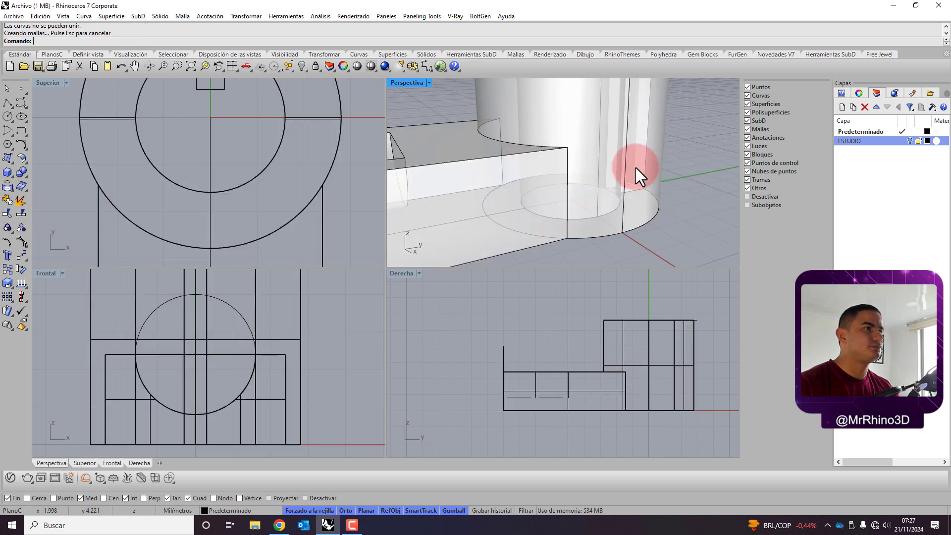
pyautogui.click(636, 167)
pyautogui.scroll(-5, 644, 165)
pyautogui.moveTo(647, 174)
pyautogui.mouseDown(button='right')
pyautogui.moveTo(548, 195)
pyautogui.moveTo(561, 208)
pyautogui.moveTo(668, 184)
pyautogui.moveTo(576, 216)
pyautogui.moveTo(678, 160)
pyautogui.moveTo(608, 157)
pyautogui.moveTo(621, 144)
pyautogui.mouseUp(button='right')
pyautogui.click(668, 158)
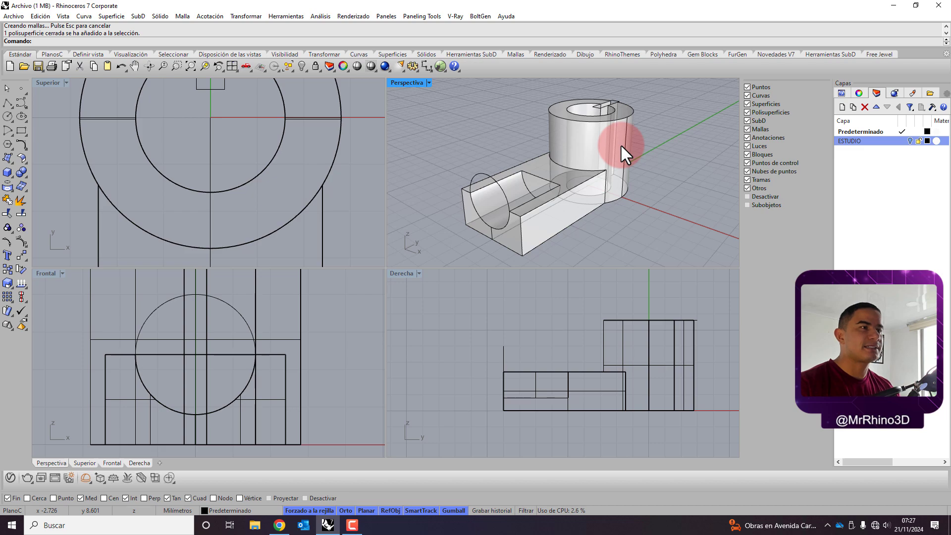
# Switch to Chrome, view the Mr Rhino 3D YouTube videos page and the Rhinoceros tutorial blog, and return to Rhino
pyautogui.click(293, 518)
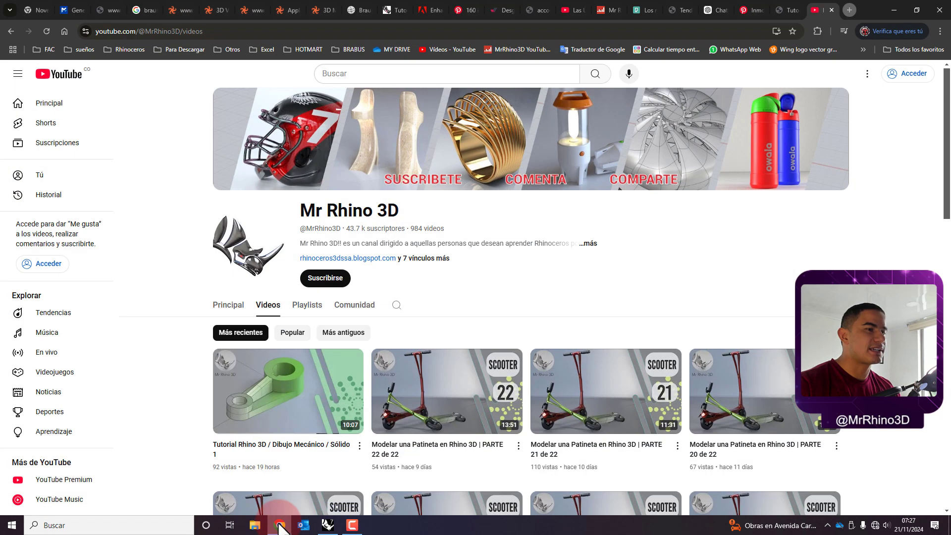
pyautogui.click(791, 8)
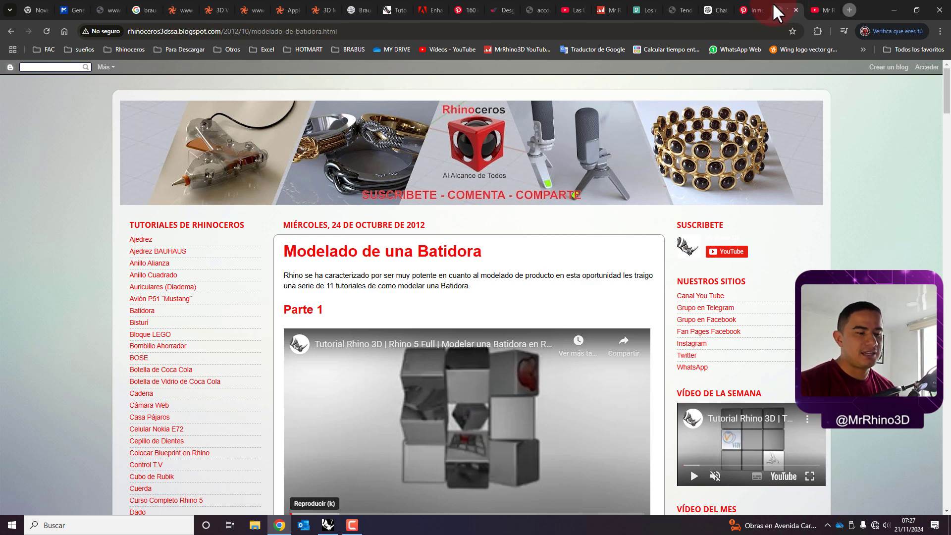
pyautogui.click(824, 10)
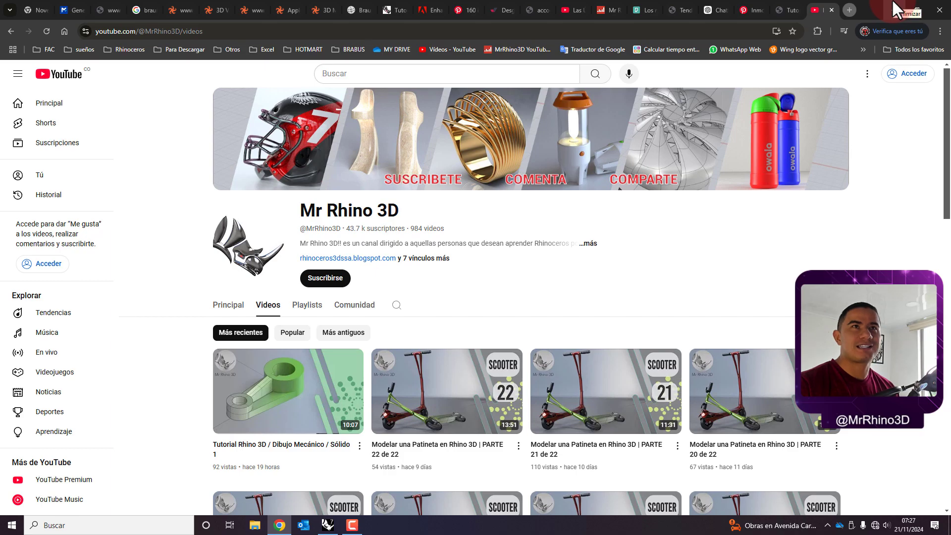
pyautogui.click(895, 6)
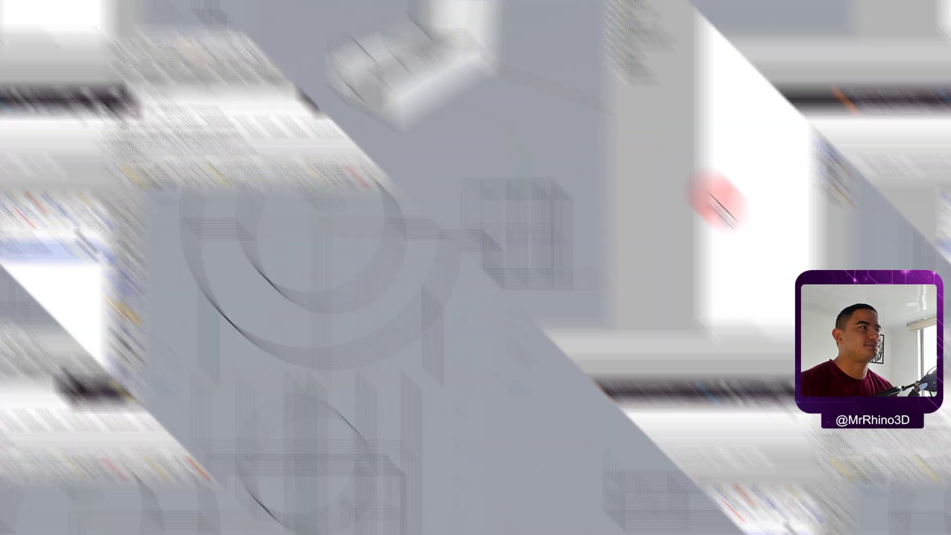